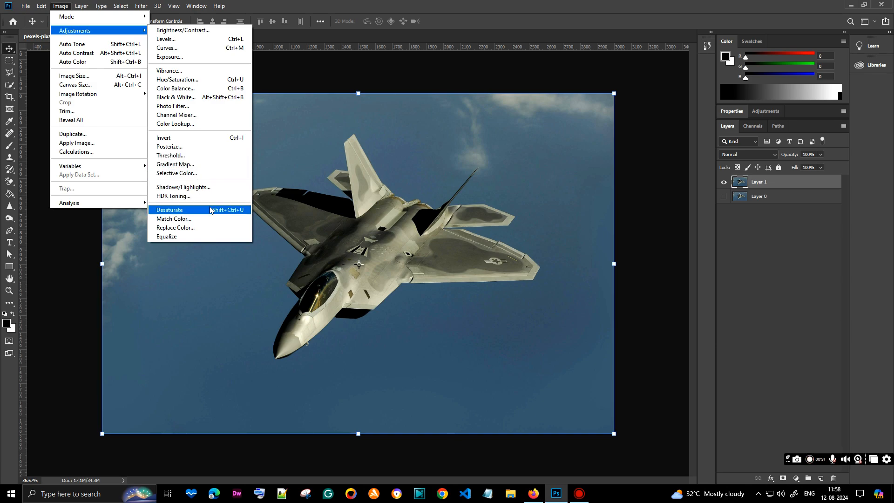
Desaturate Layer 1 and apply the Find Edges filter to turn the jet photo into line art
{"action": "left_click", "coordinate": [210, 210]}
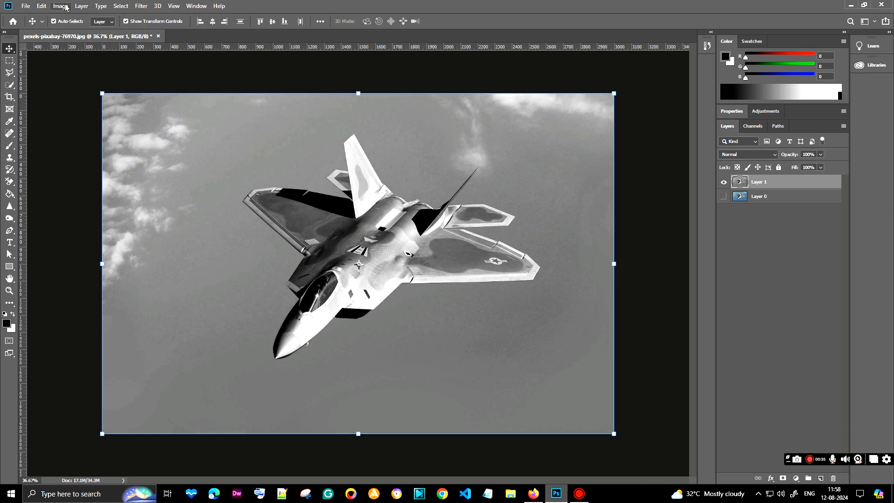
{"action": "left_click", "coordinate": [158, 6]}
{"action": "mouse_move", "coordinate": [141, 6]}
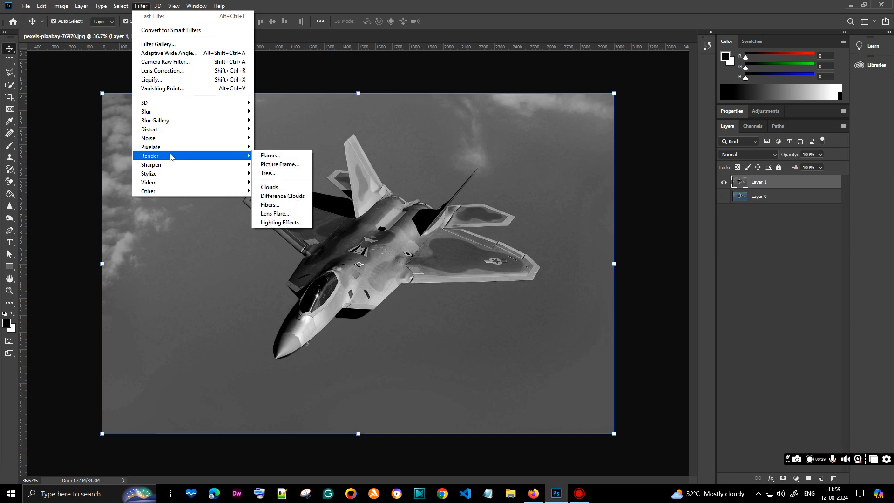
{"action": "mouse_move", "coordinate": [173, 173]}
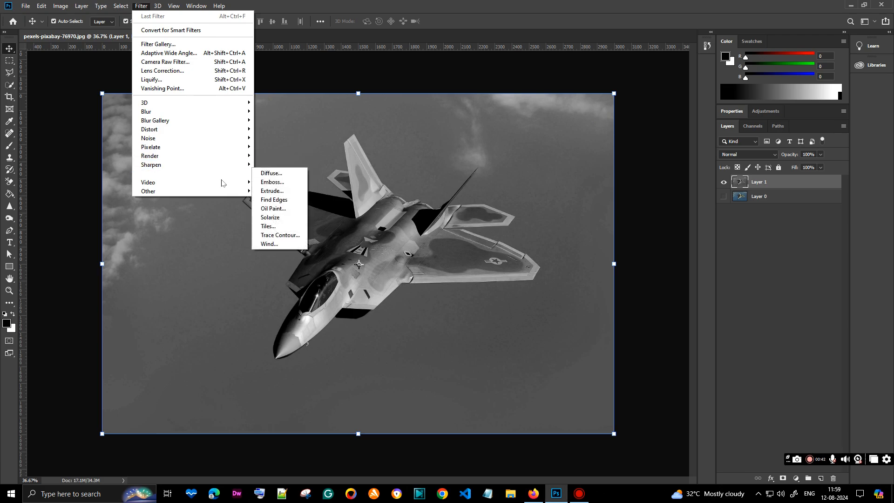
{"action": "left_click", "coordinate": [275, 200]}
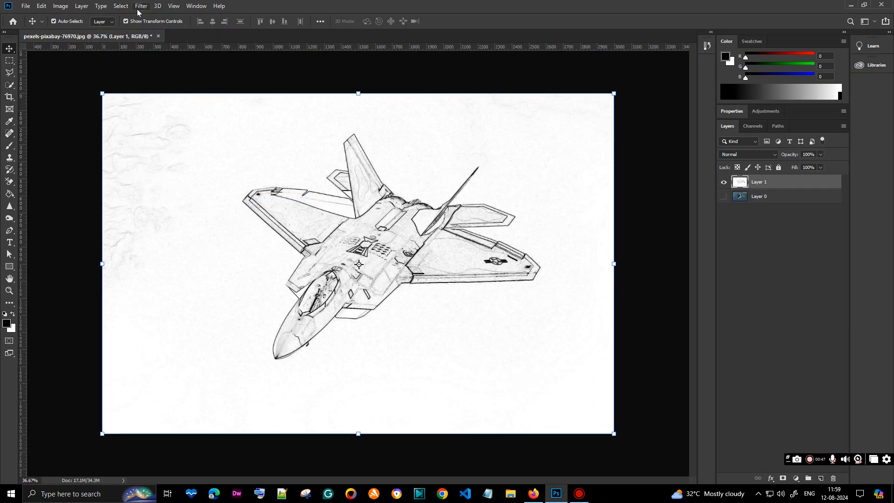
Invert the colours of the line-art layer
{"action": "left_click", "coordinate": [61, 6]}
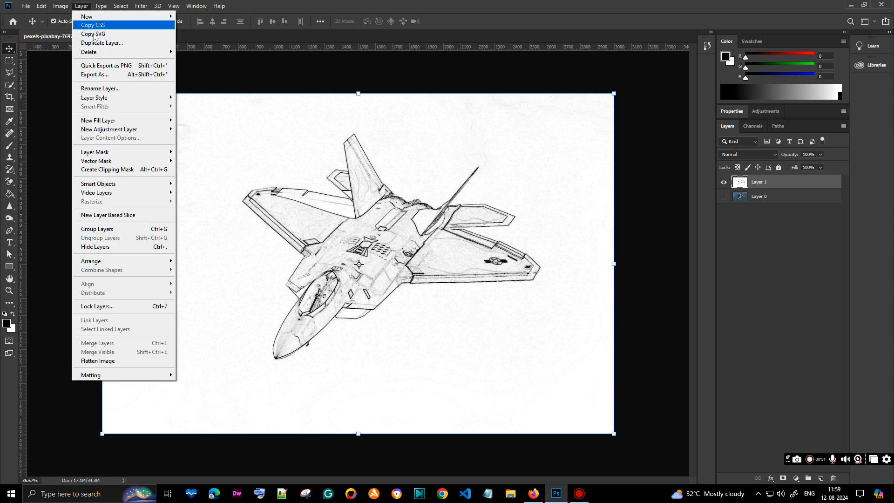
{"action": "mouse_move", "coordinate": [73, 31]}
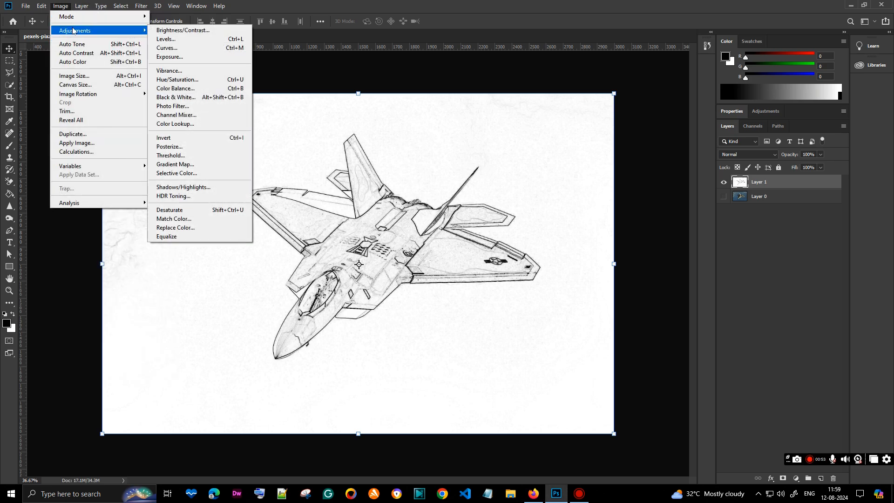
{"action": "left_click", "coordinate": [188, 138]}
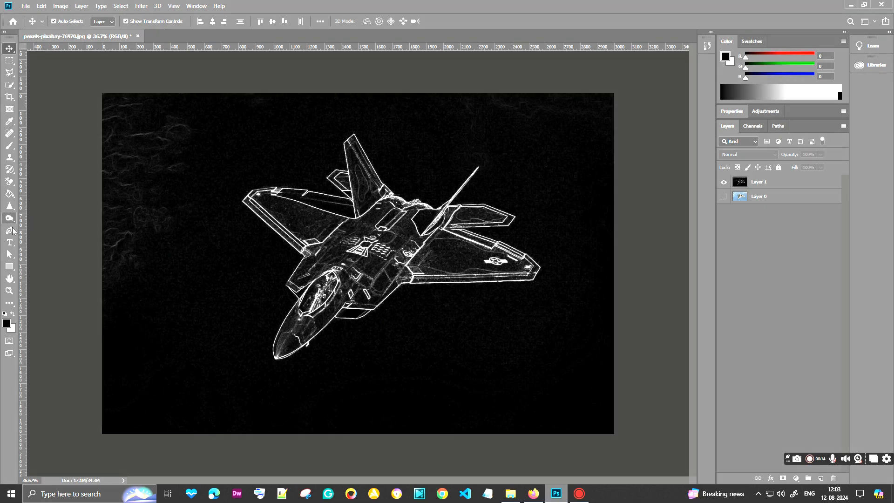
Trace the jet's outer outline as an unfilled Pen tool shape, following the nose, fuselage edge and the small probe underneath
{"action": "key", "text": "p"}
{"action": "scroll", "coordinate": [429, 294], "scroll_direction": "up", "scroll_amount": 10}
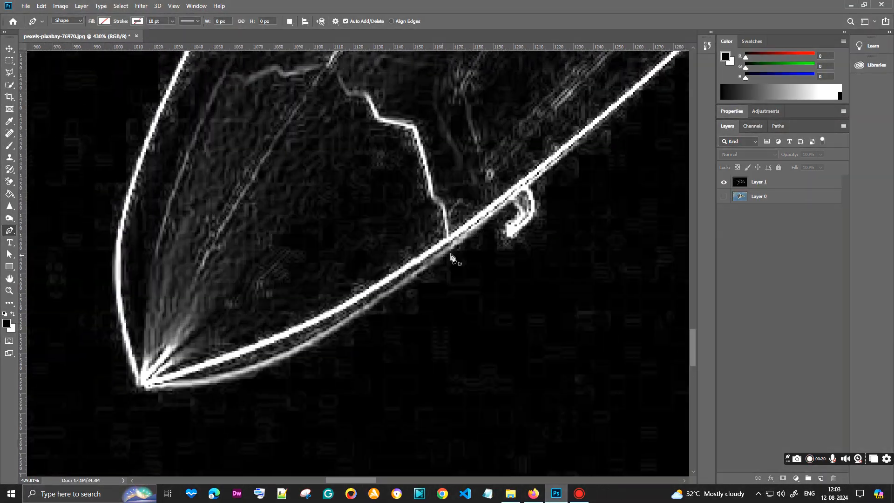
{"action": "left_click", "coordinate": [510, 200]}
{"action": "left_click_drag", "start_coordinate": [215, 381], "coordinate": [78, 414]}
{"action": "scroll", "coordinate": [91, 398], "scroll_direction": "left", "scroll_amount": 5}
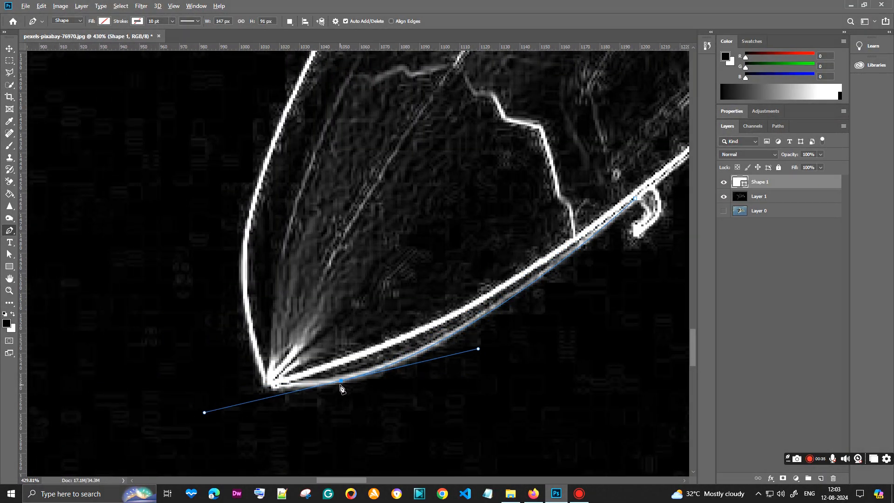
{"action": "left_click", "coordinate": [341, 381], "text": "alt"}
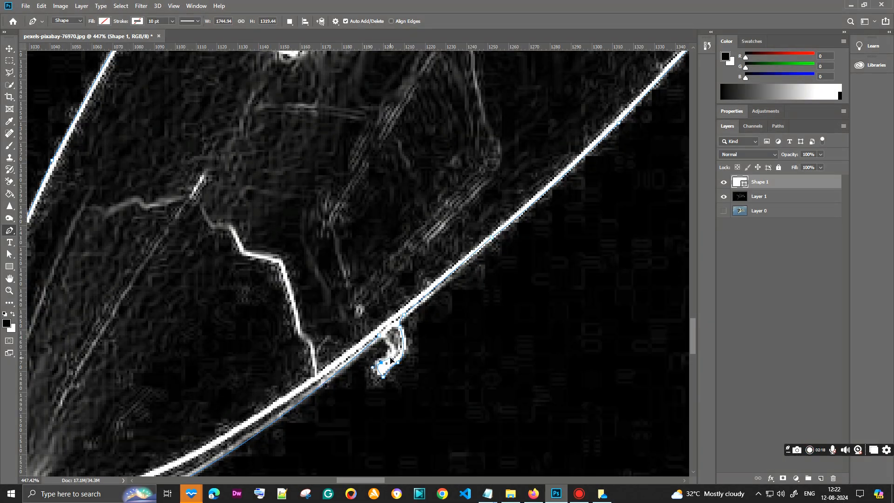
{"action": "left_click_drag", "start_coordinate": [378, 336], "coordinate": [364, 323]}
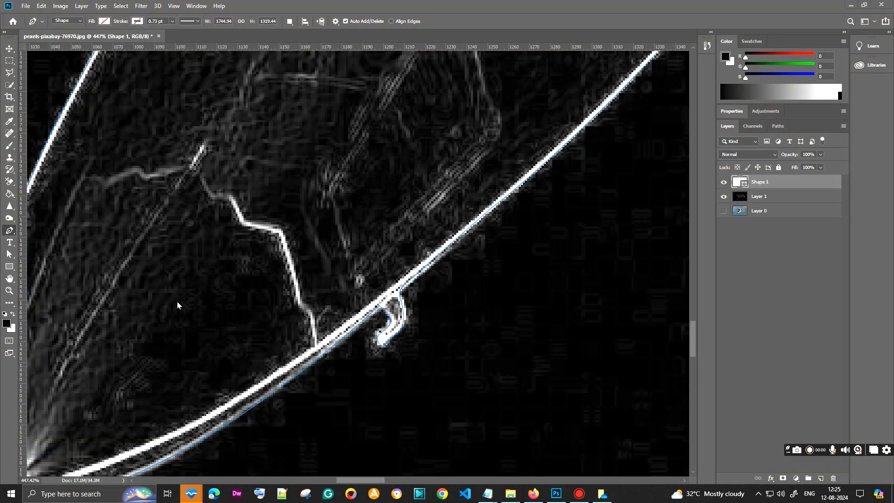
Make a new anti-aliased selection from the jet's outline path with a feather radius of 0 pixels
{"action": "scroll", "coordinate": [177, 305], "scroll_direction": "down", "scroll_amount": 5, "text": "alt"}
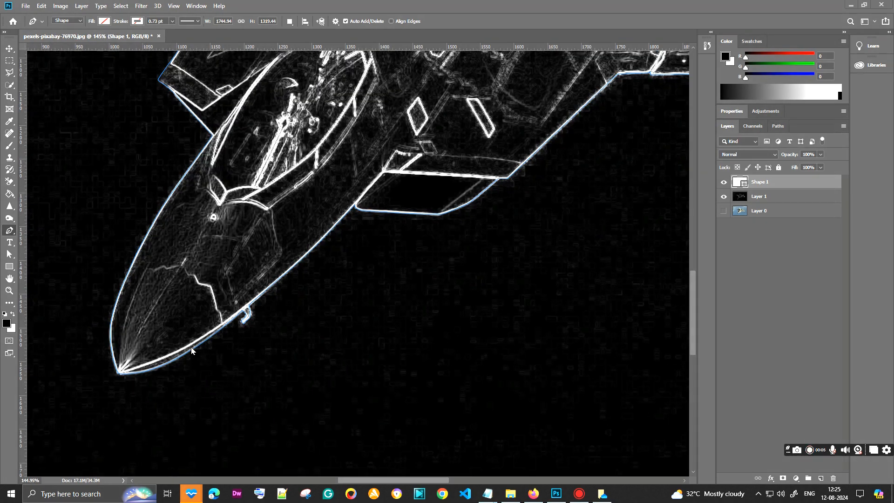
{"action": "scroll", "coordinate": [191, 348], "scroll_direction": "up", "scroll_amount": 3}
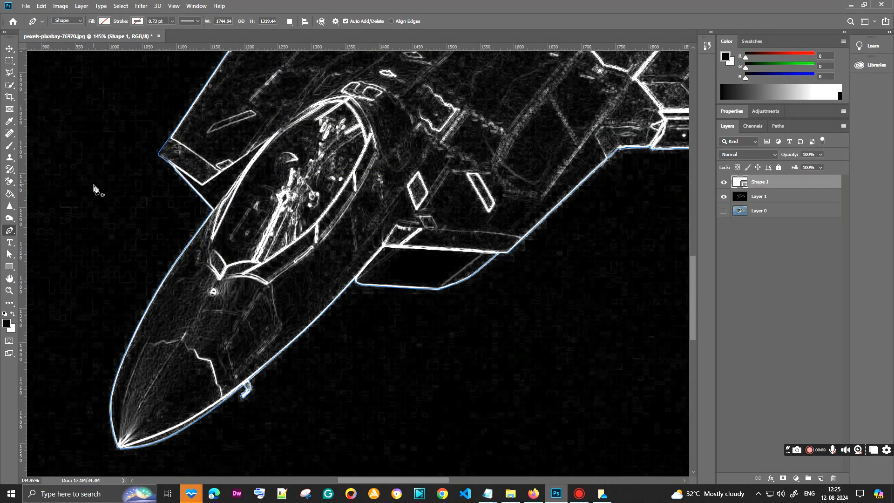
{"action": "left_click", "coordinate": [9, 48]}
{"action": "left_click_drag", "start_coordinate": [350, 260], "coordinate": [425, 336]}
{"action": "key", "text": "ctrl+0"}
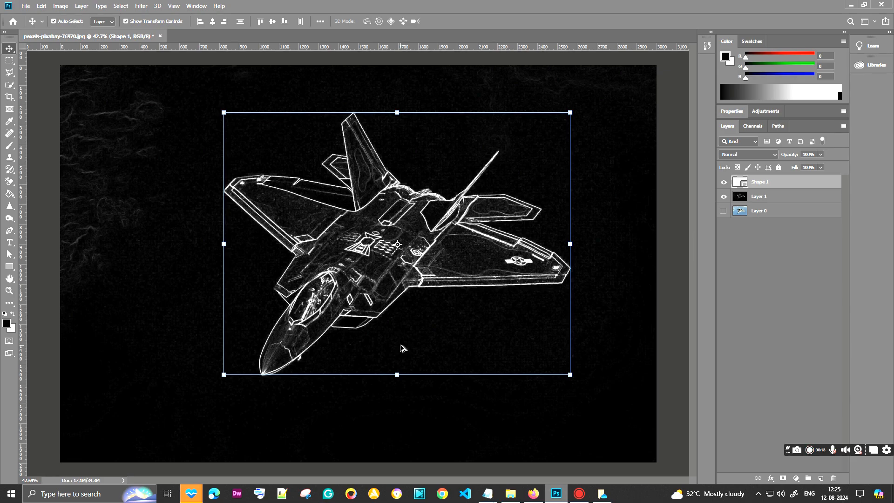
{"action": "left_click", "coordinate": [9, 230]}
{"action": "right_click", "coordinate": [367, 227]}
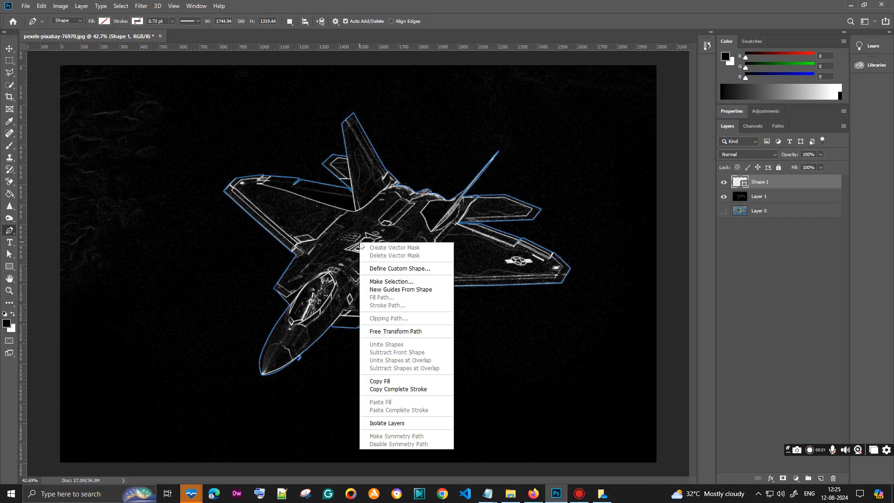
{"action": "key", "text": "Escape"}
{"action": "right_click", "coordinate": [368, 227]}
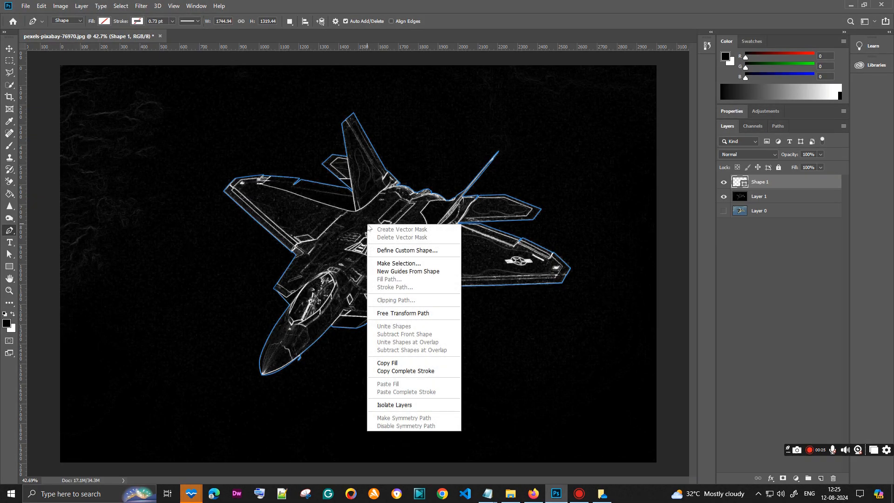
{"action": "left_click", "coordinate": [416, 264]}
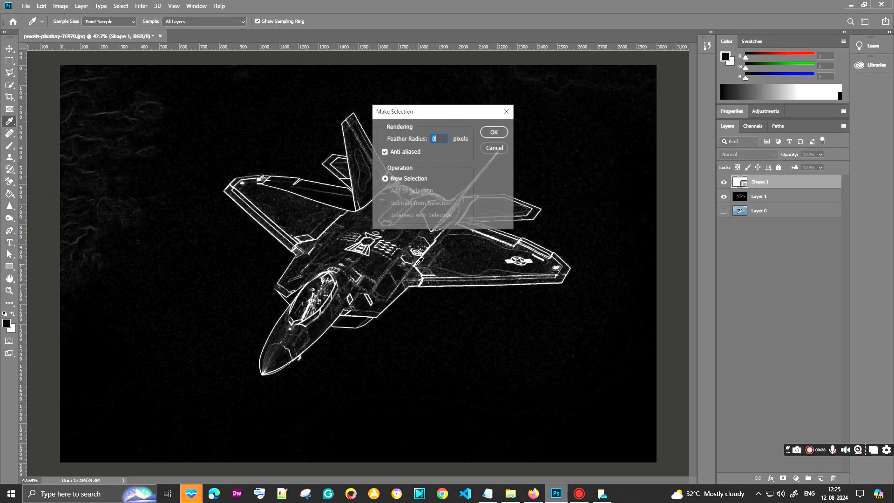
{"action": "left_click", "coordinate": [495, 133]}
Copy the selected jet from Layer 1 to its own layer, and hide Shape 1 and Layer 1
{"action": "key", "text": "alt+bracketleft"}
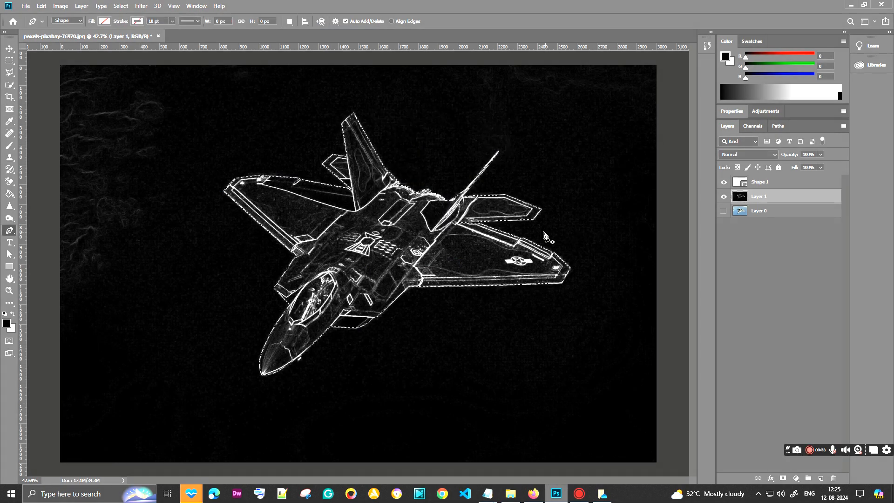
{"action": "key", "text": "ctrl+j"}
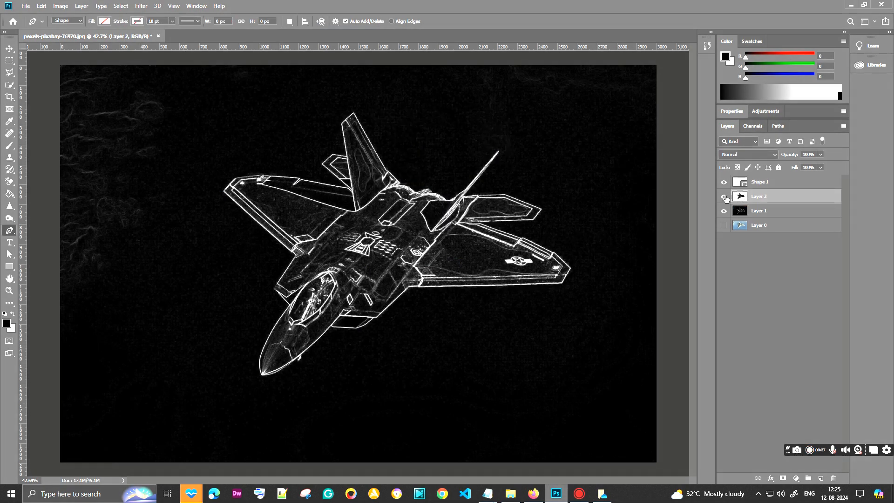
{"action": "left_click", "coordinate": [723, 182]}
{"action": "left_click", "coordinate": [725, 211]}
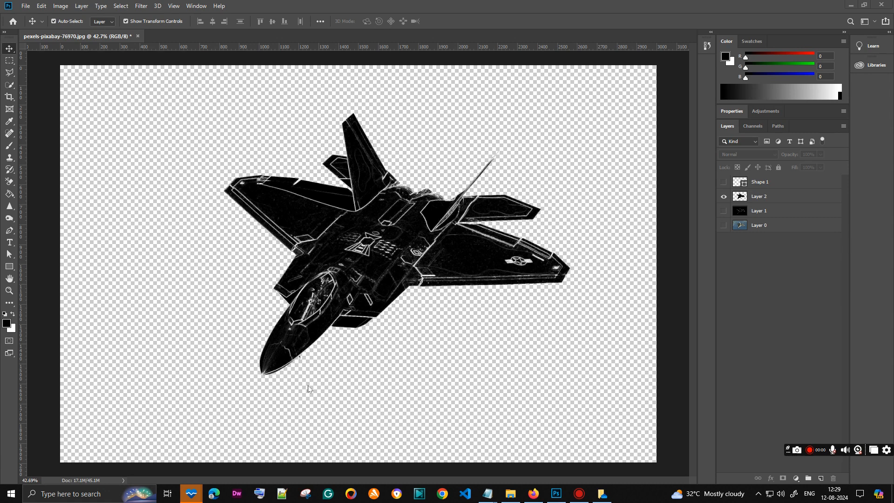
Create a landscape document from the Letter print preset, 3300 x 2550 pixels at 300 pixels/inch with a white background
{"action": "left_click", "coordinate": [25, 6]}
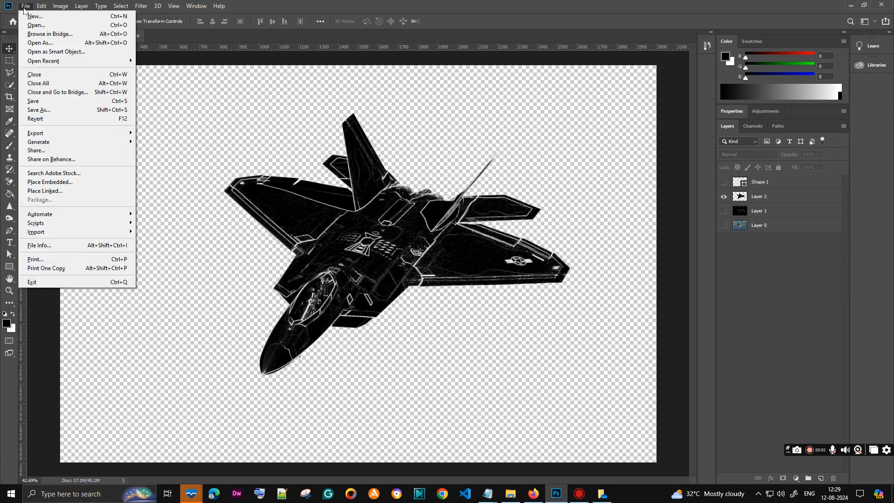
{"action": "left_click", "coordinate": [24, 14]}
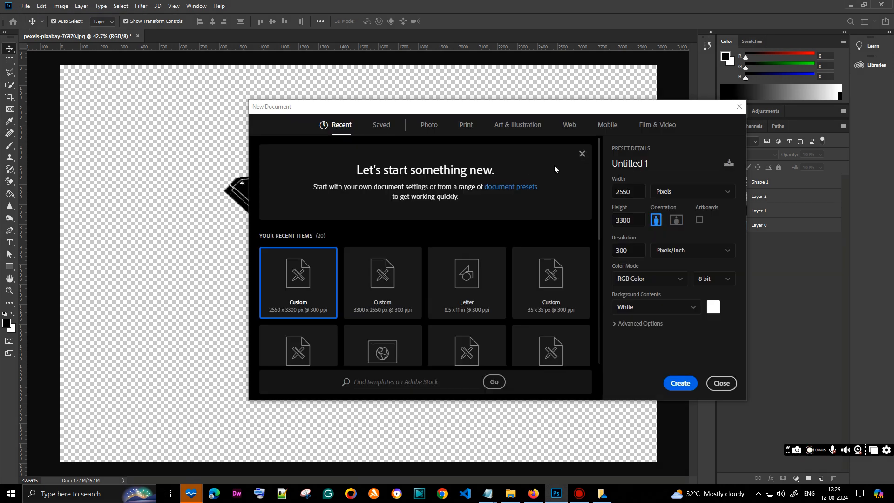
{"action": "left_click", "coordinate": [465, 125]}
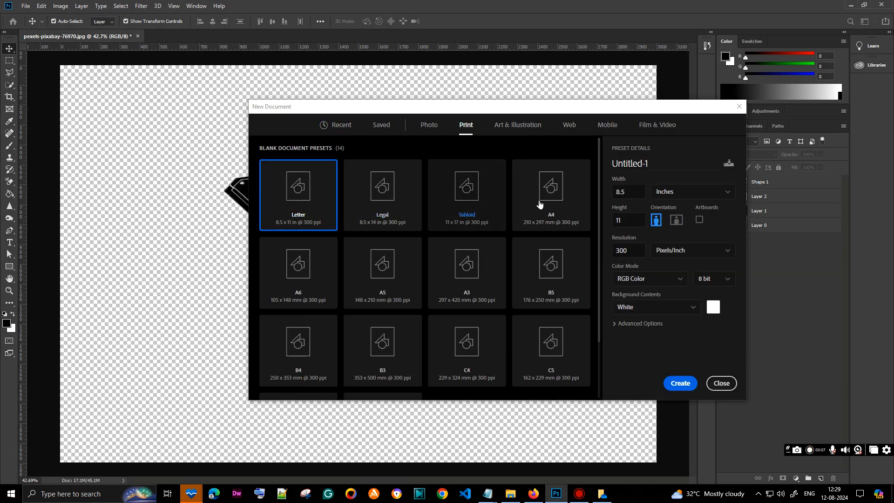
{"action": "left_click", "coordinate": [693, 191]}
{"action": "left_click", "coordinate": [669, 208]}
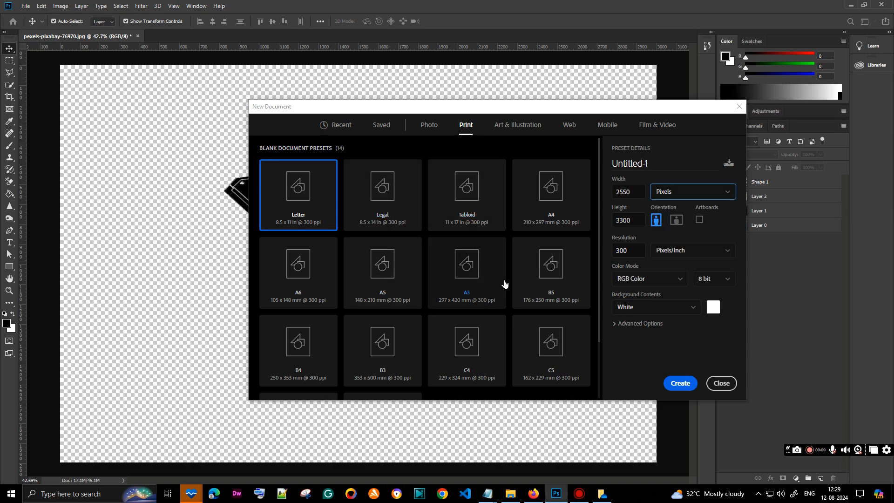
{"action": "left_click", "coordinate": [675, 219]}
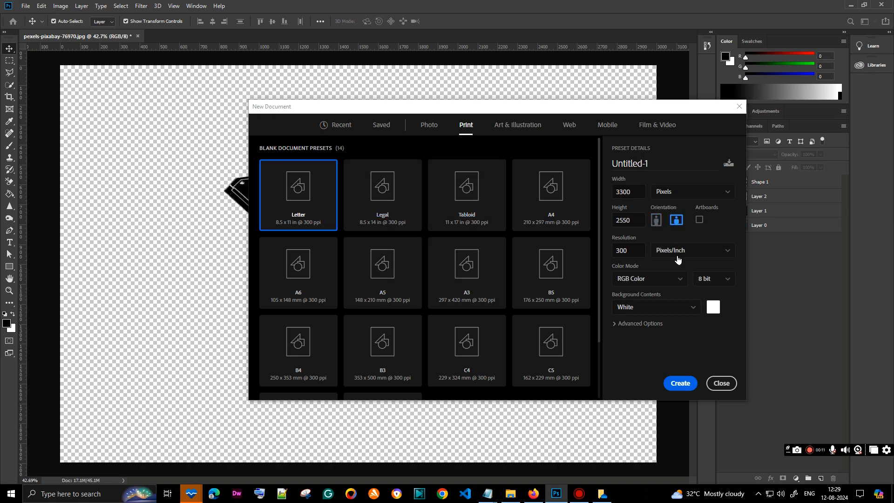
{"action": "left_click", "coordinate": [676, 384]}
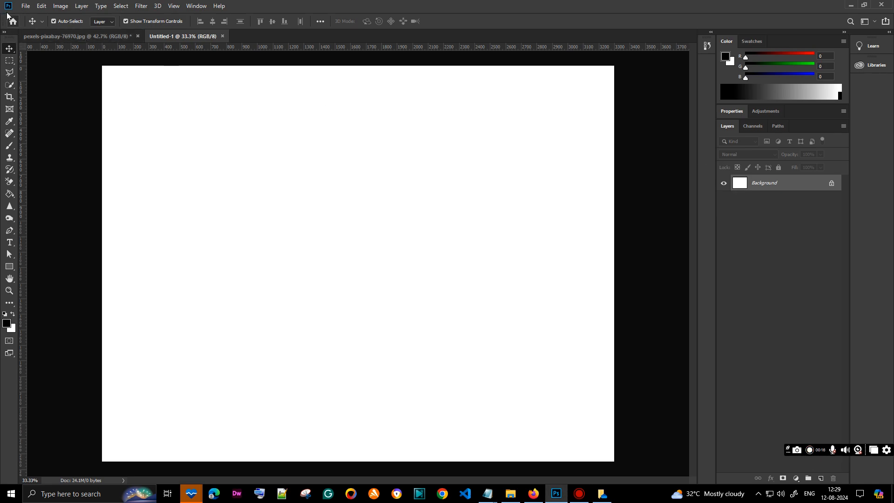
Copy the jet cutout into the new document, scale it to about 114.68% and centre it on the canvas
{"action": "left_click", "coordinate": [85, 37]}
{"action": "mouse_move", "coordinate": [292, 229]}
{"action": "left_mouse_down"}
{"action": "mouse_move", "coordinate": [92, 114]}
{"action": "mouse_move", "coordinate": [203, 35]}
{"action": "mouse_move", "coordinate": [224, 38]}
{"action": "mouse_move", "coordinate": [309, 225]}
{"action": "left_mouse_up"}
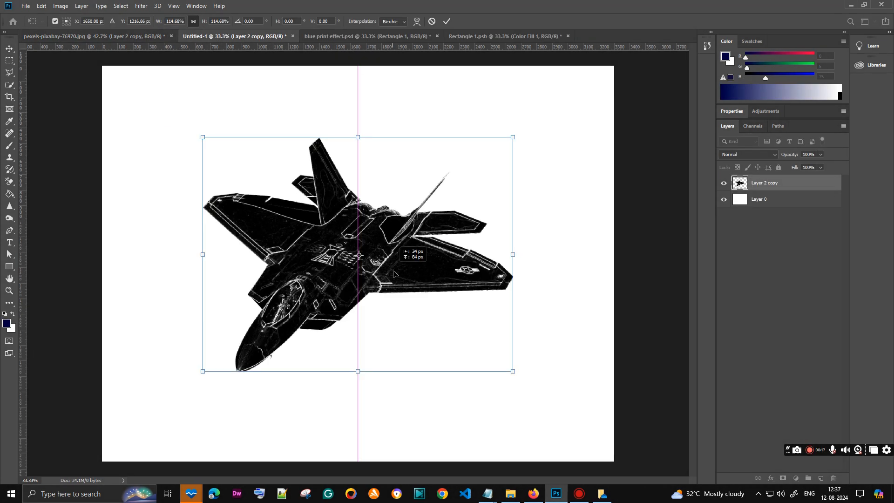
{"action": "mouse_move", "coordinate": [391, 271]}
{"action": "left_mouse_down"}
{"action": "mouse_move", "coordinate": [398, 279]}
{"action": "mouse_move", "coordinate": [390, 279]}
{"action": "left_mouse_up"}
Fill the white background layer, Layer 0, with the dark blue foreground colour 00054b
{"action": "left_click", "coordinate": [763, 204]}
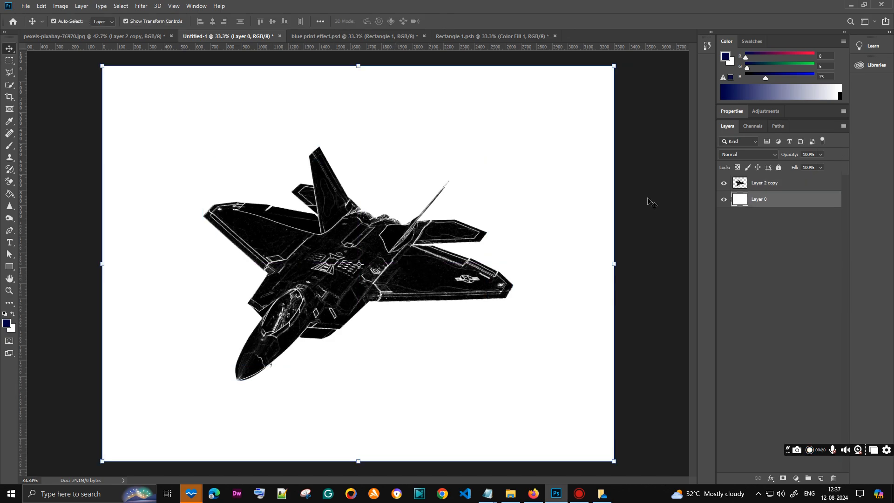
{"action": "left_click", "coordinate": [727, 58]}
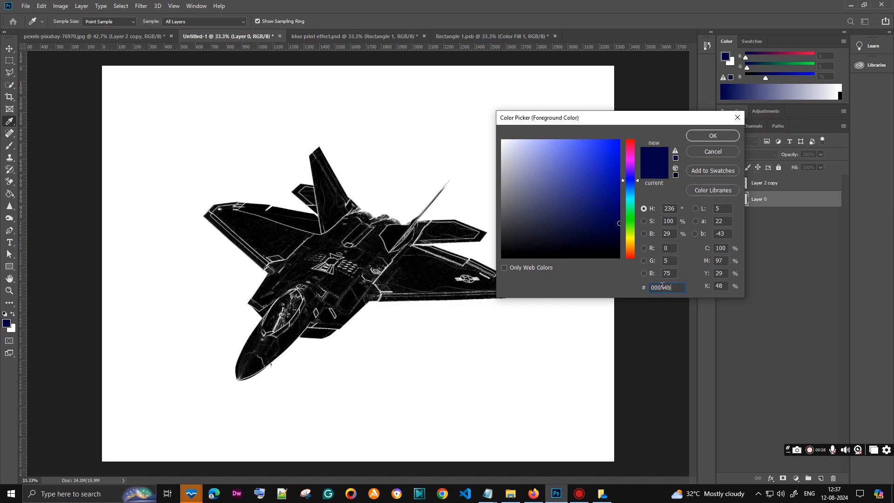
{"action": "left_click", "coordinate": [717, 140]}
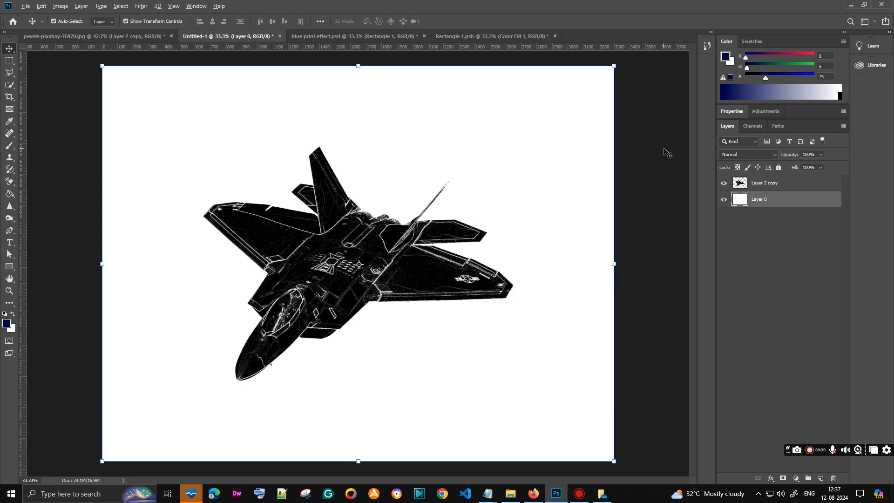
{"action": "key", "text": "alt+BackSpace"}
Set the blend mode of the jet layer, Layer 2 copy, to Screen
{"action": "left_click", "coordinate": [768, 182]}
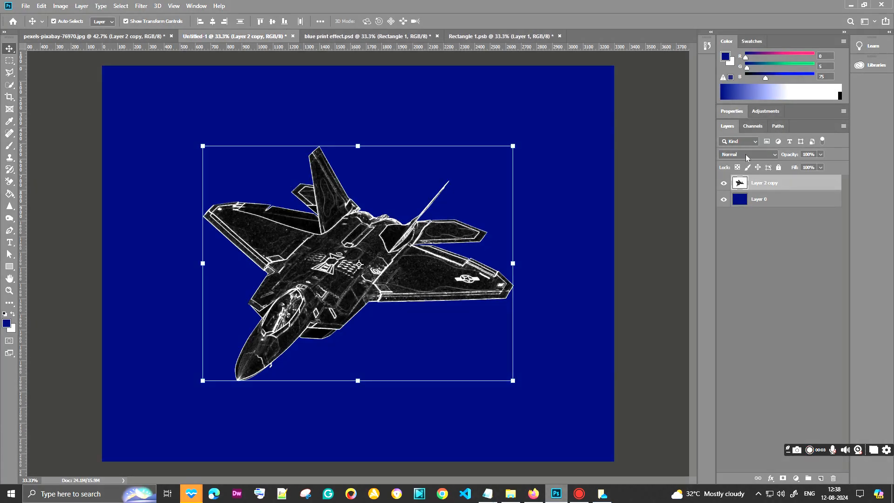
{"action": "left_click", "coordinate": [748, 154]}
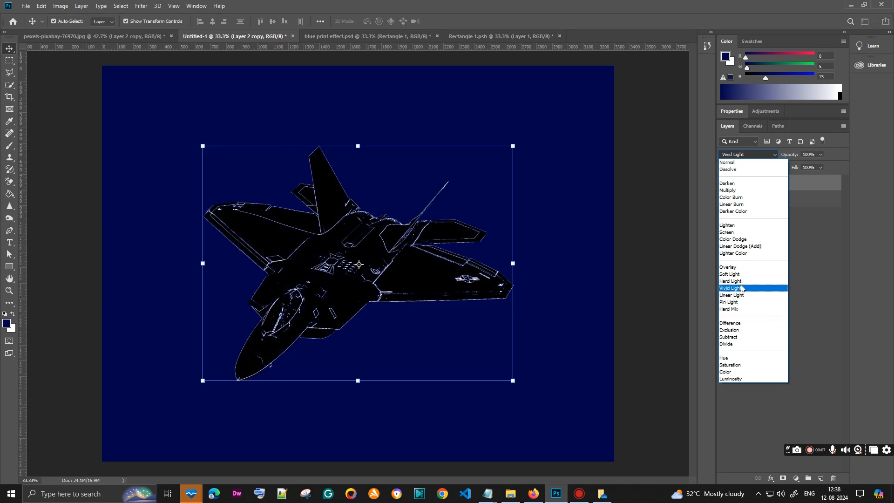
{"action": "left_click", "coordinate": [732, 232]}
{"action": "left_click", "coordinate": [773, 264]}
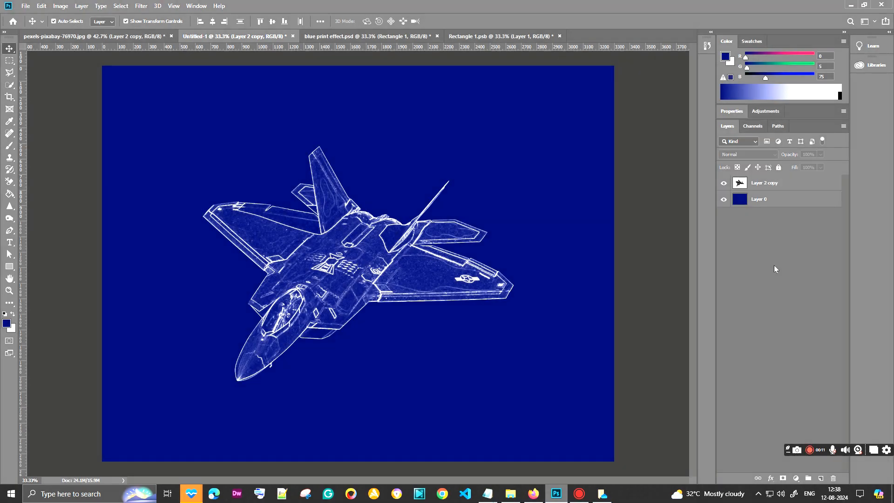
Add a white stroke positioned inside, with Normal blending and 100% opacity, to the jet layer, Layer 2 copy
{"action": "left_click", "coordinate": [762, 183]}
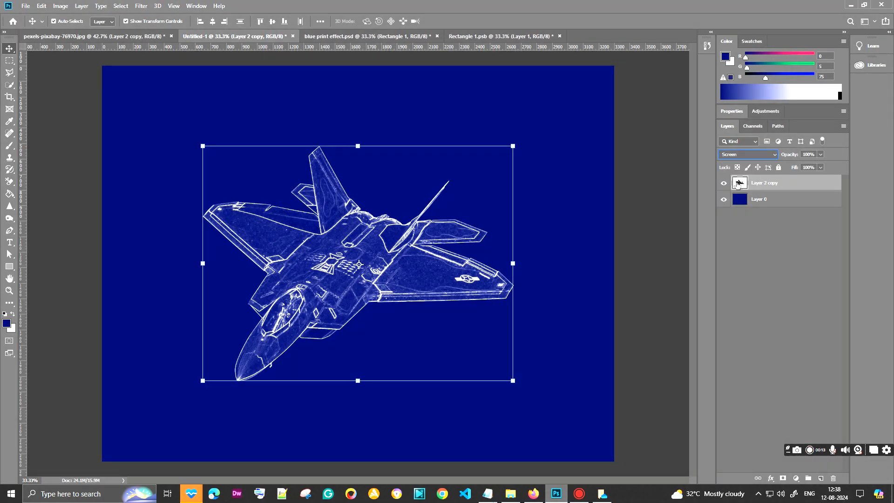
{"action": "double_click", "coordinate": [737, 185]}
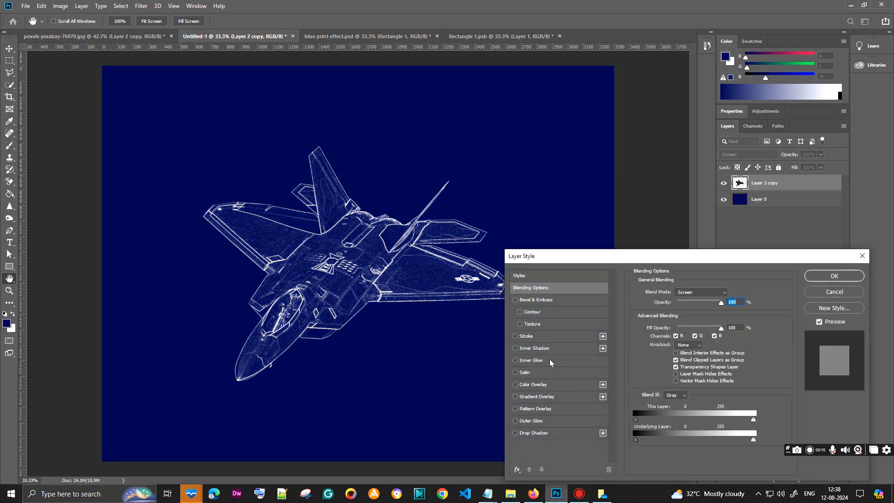
{"action": "left_click", "coordinate": [550, 336]}
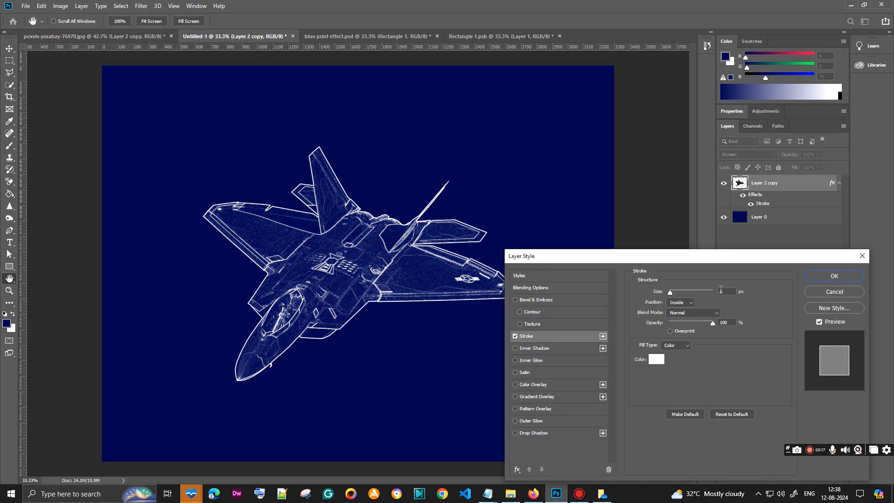
{"action": "left_click", "coordinate": [819, 278]}
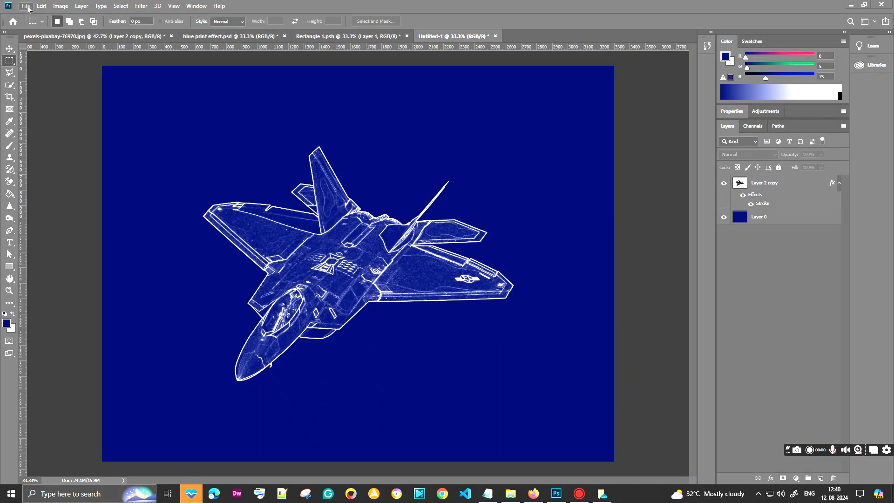
Create a new 45 x 45 pixel document at 300 pixels/inch in RGB Color with a white background
{"action": "left_click", "coordinate": [28, 6]}
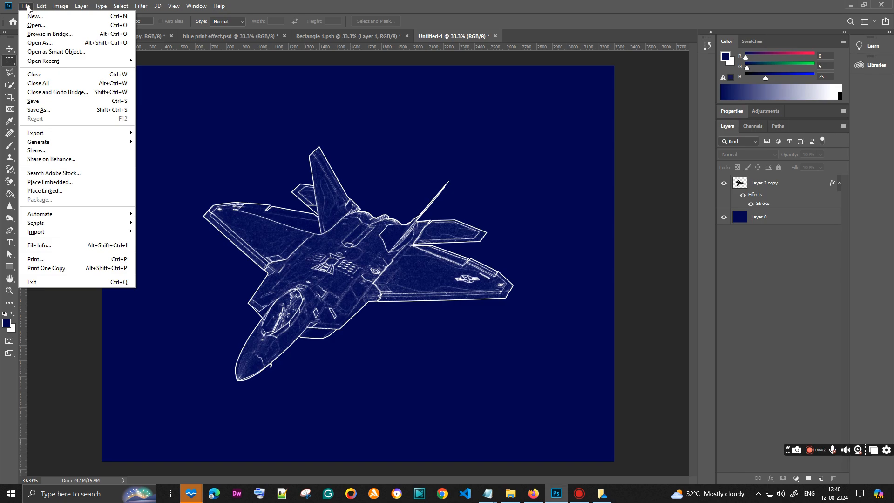
{"action": "left_click", "coordinate": [29, 16]}
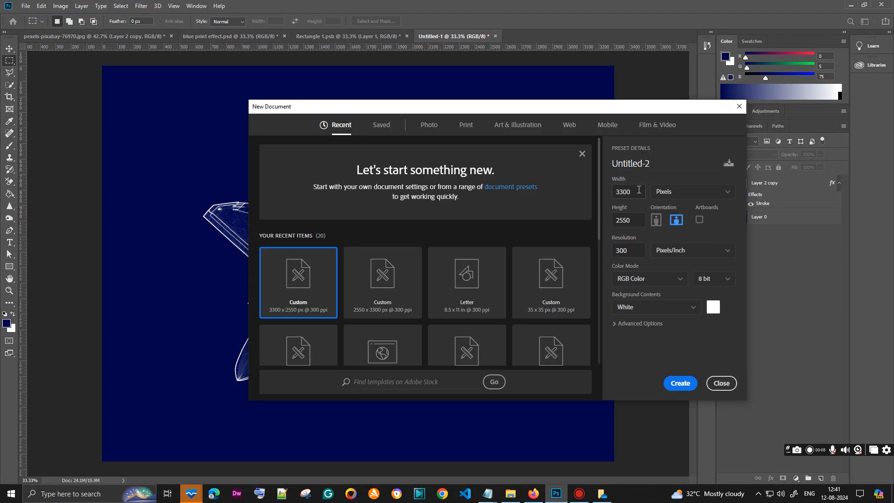
{"action": "double_click", "coordinate": [638, 190]}
{"action": "type", "text": "45"}
{"action": "key", "text": "Tab"}
{"action": "type", "text": "54"}
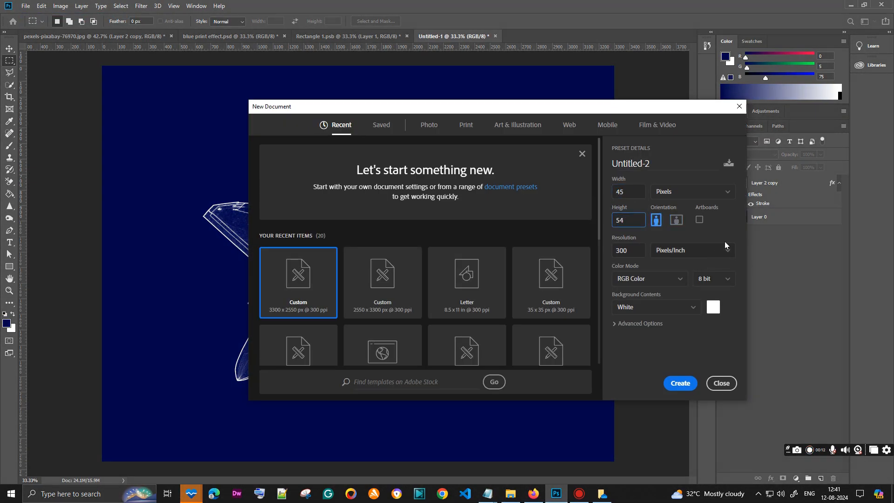
{"action": "type", "text": "45"}
{"action": "left_click", "coordinate": [696, 313]}
{"action": "left_click", "coordinate": [680, 382]}
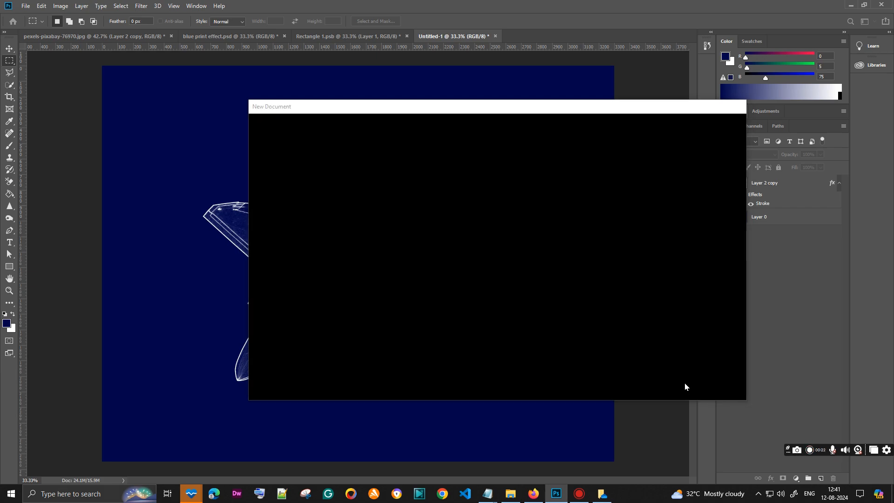
Add an empty layer to the small document and delete its white Background layer to leave the canvas transparent
{"action": "scroll", "coordinate": [492, 305], "scroll_direction": "up", "scroll_amount": 4}
{"action": "left_click", "coordinate": [820, 478]}
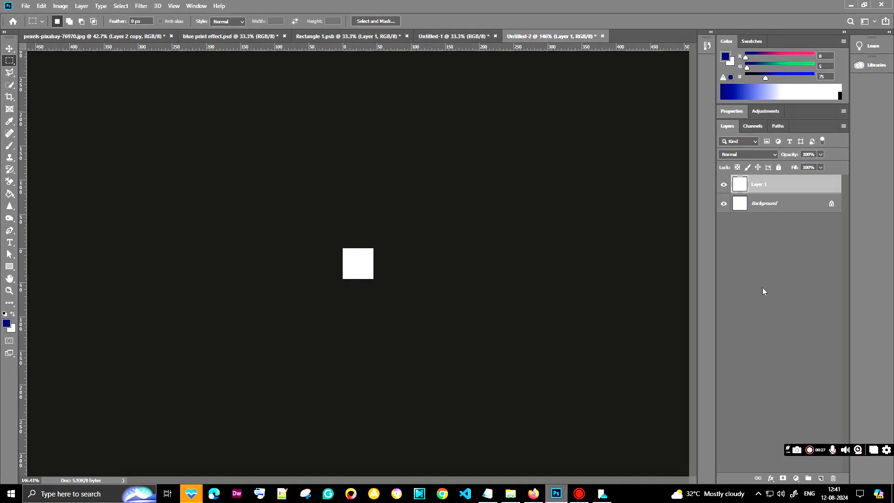
{"action": "left_click", "coordinate": [723, 203]}
{"action": "scroll", "coordinate": [527, 258], "scroll_direction": "up", "scroll_amount": 5}
{"action": "left_click", "coordinate": [762, 202]}
{"action": "key", "text": "Delete"}
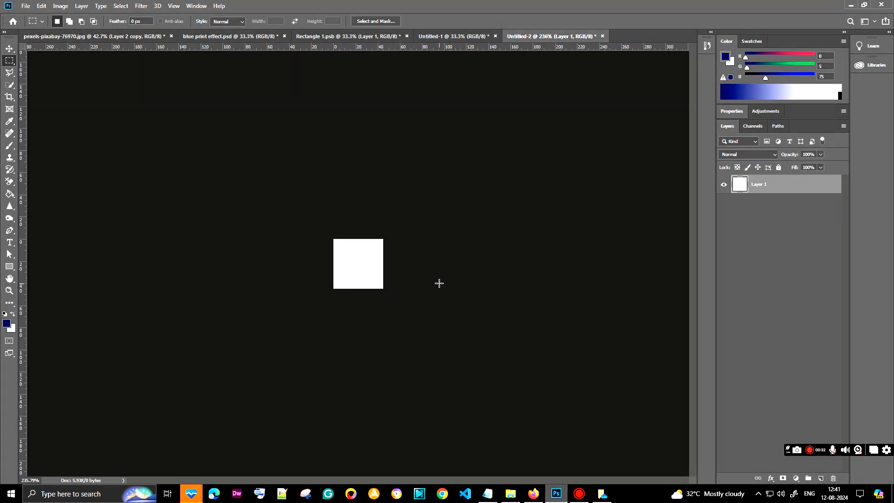
Fill one-pixel-wide strips along the canvas's top and left edges with white, using rectangular selections
{"action": "scroll", "coordinate": [439, 276], "scroll_direction": "up", "scroll_amount": 5}
{"action": "scroll", "coordinate": [439, 276], "scroll_direction": "up", "scroll_amount": 5}
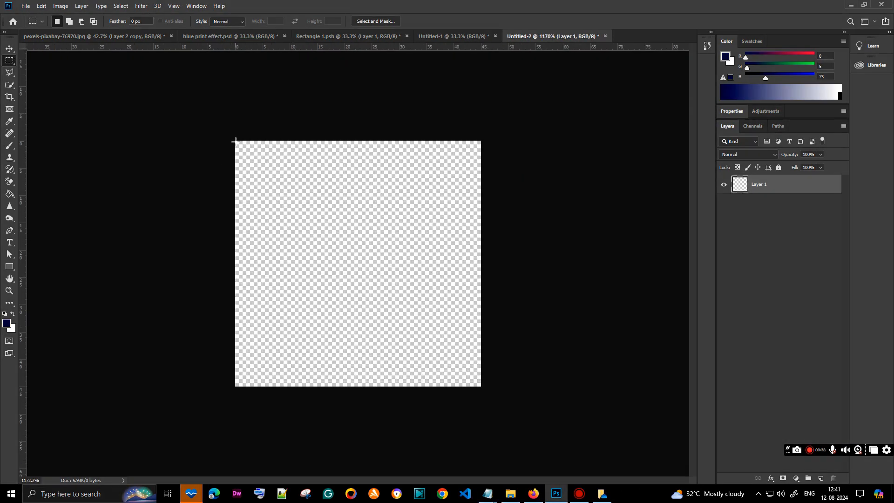
{"action": "scroll", "coordinate": [274, 143], "scroll_direction": "up", "scroll_amount": 3}
{"action": "left_click_drag", "start_coordinate": [160, 65], "coordinate": [562, 69]}
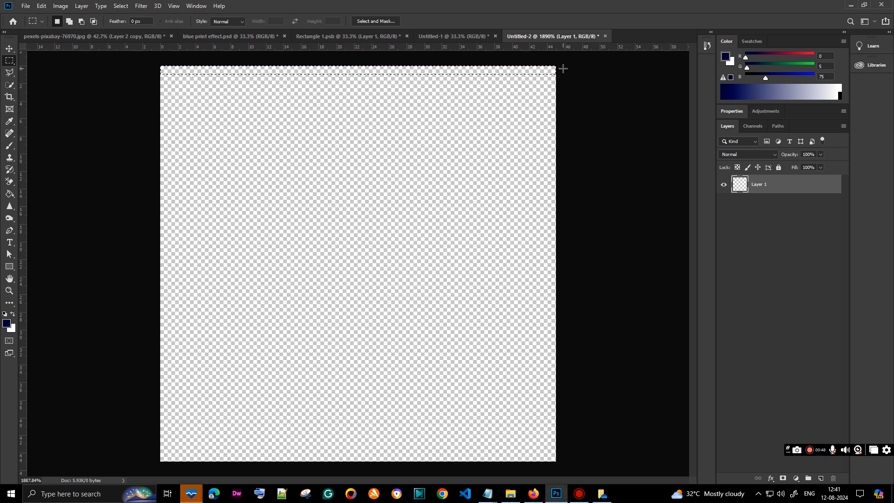
{"action": "key", "text": "ctrl+BackSpace"}
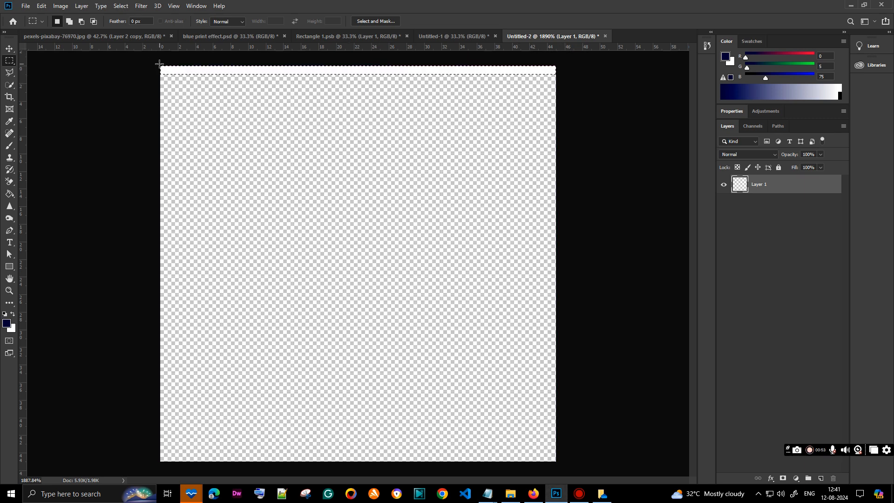
{"action": "left_click_drag", "start_coordinate": [160, 65], "coordinate": [161, 474]}
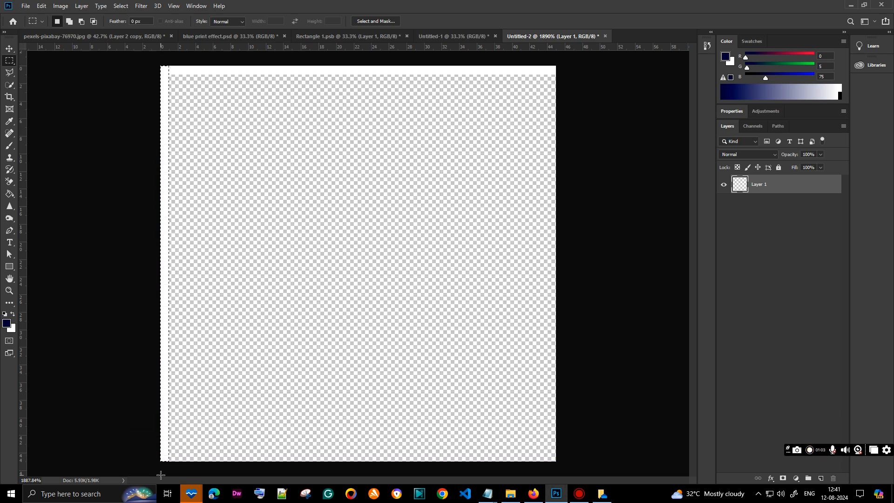
Define the grid tile as a pattern named "blue print ptrn"
{"action": "left_click", "coordinate": [41, 6]}
{"action": "left_click", "coordinate": [93, 259]}
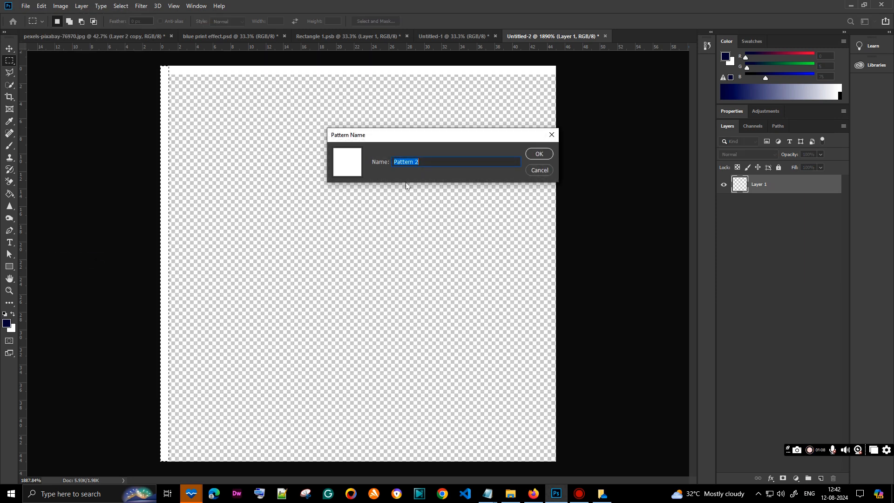
{"action": "type", "text": "blue prin"}
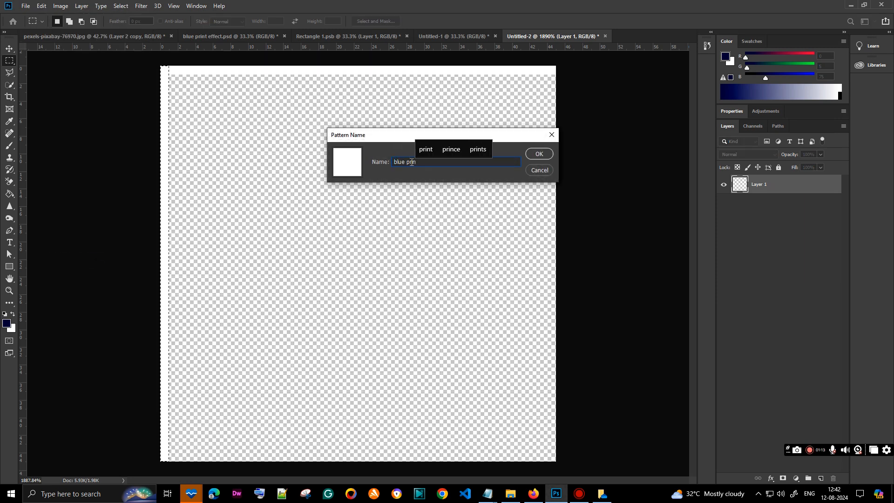
{"action": "type", "text": "t ptrn"}
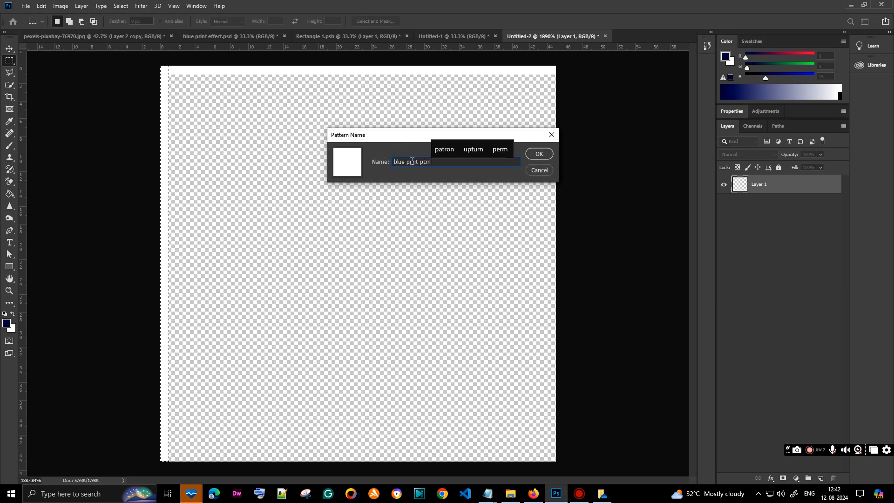
{"action": "left_click", "coordinate": [539, 154]}
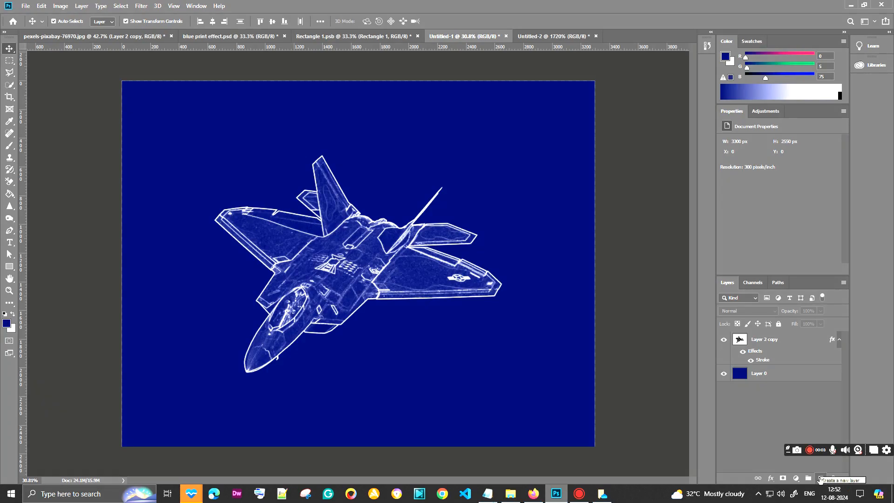
Add a new layer above the jet in Untitled-1 and fill it with the grid pattern using the Paint Bucket
{"action": "left_click", "coordinate": [821, 478]}
{"action": "left_click", "coordinate": [9, 193]}
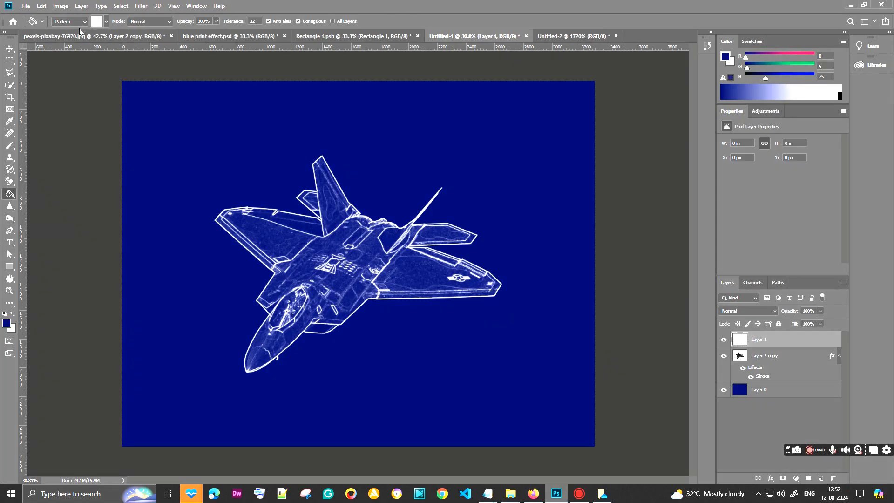
{"action": "left_click", "coordinate": [107, 22]}
{"action": "left_click", "coordinate": [196, 152]}
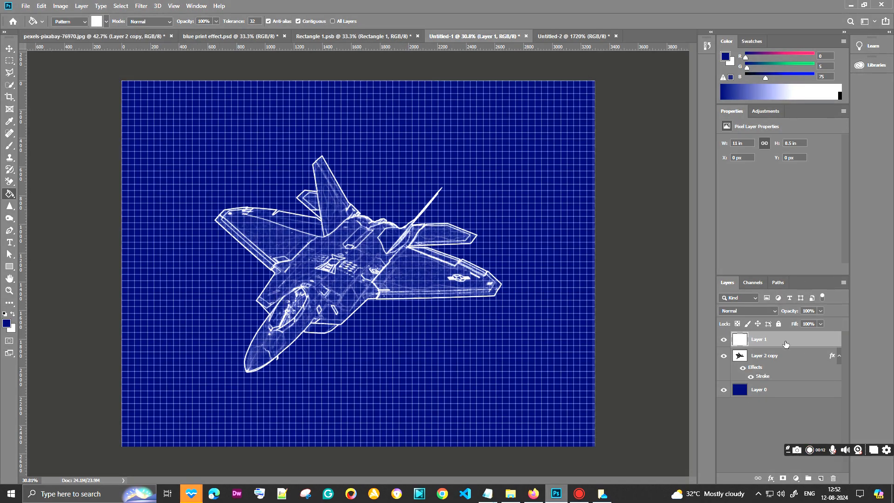
Draw an unfilled rectangle shape about 2882 x 2123 px inside the canvas edges as a frame around the jet
{"action": "left_click", "coordinate": [10, 266]}
{"action": "scroll", "coordinate": [192, 120], "scroll_direction": "up", "scroll_amount": 3}
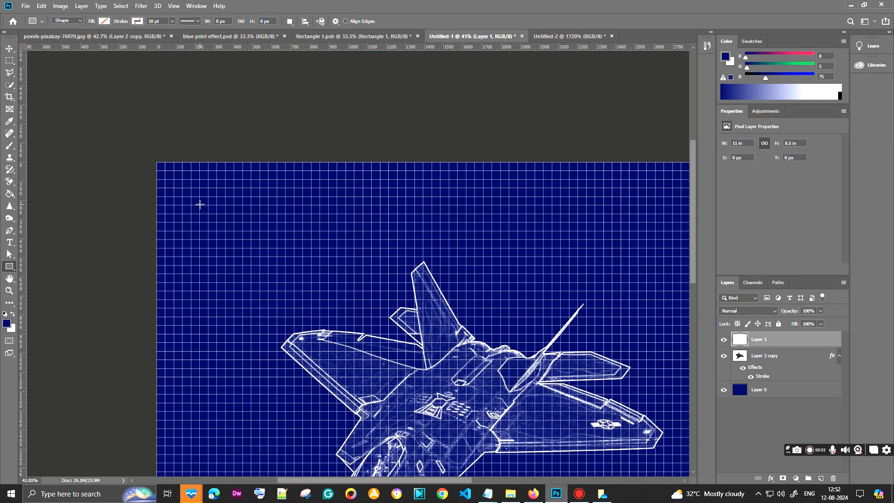
{"action": "left_click_drag", "start_coordinate": [199, 204], "coordinate": [563, 382]}
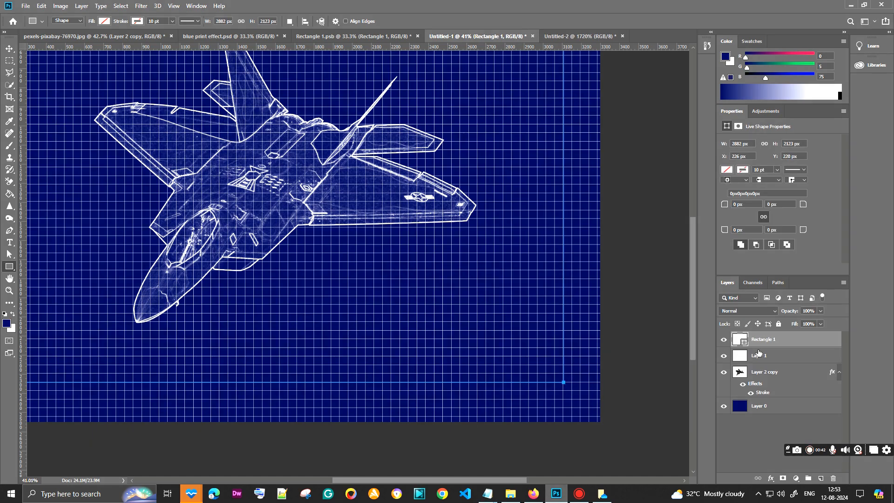
Give the rectangle frame a white stroke 4 px wide
{"action": "left_click", "coordinate": [137, 22]}
{"action": "left_click", "coordinate": [93, 68]}
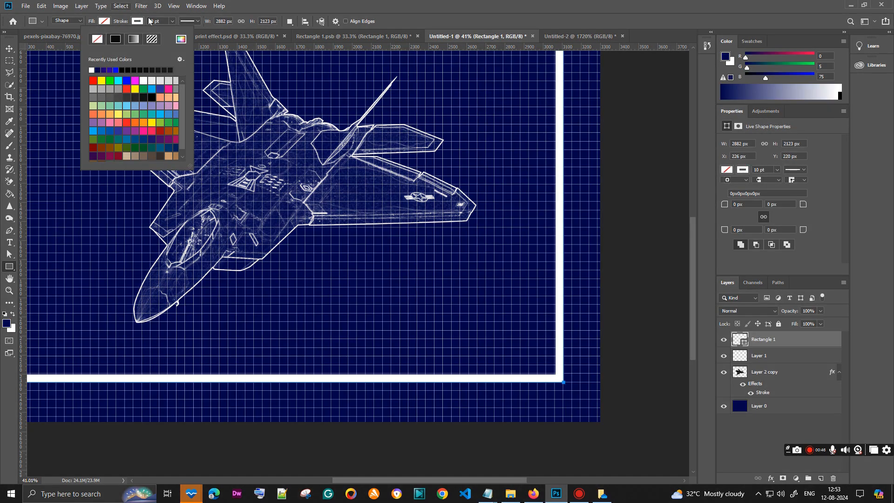
{"action": "left_click", "coordinate": [164, 21]}
{"action": "left_click_drag", "start_coordinate": [164, 22], "coordinate": [138, 21]}
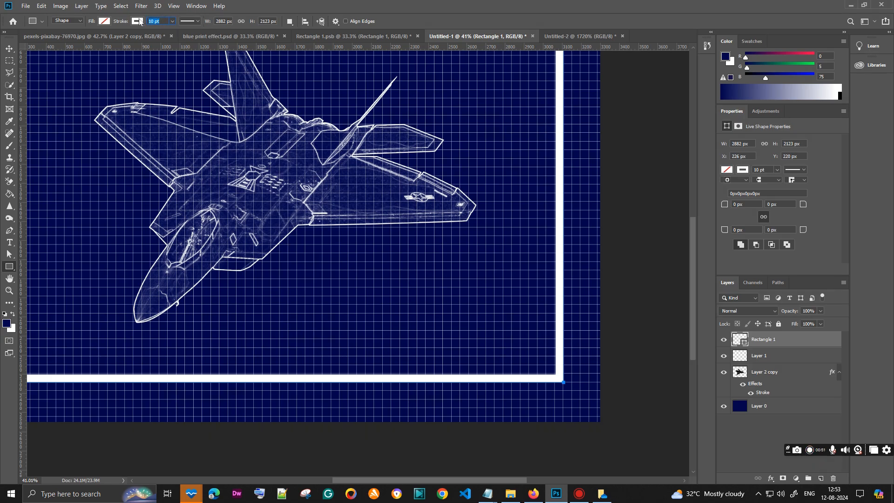
{"action": "type", "text": "4 px"}
{"action": "key", "text": "Return"}
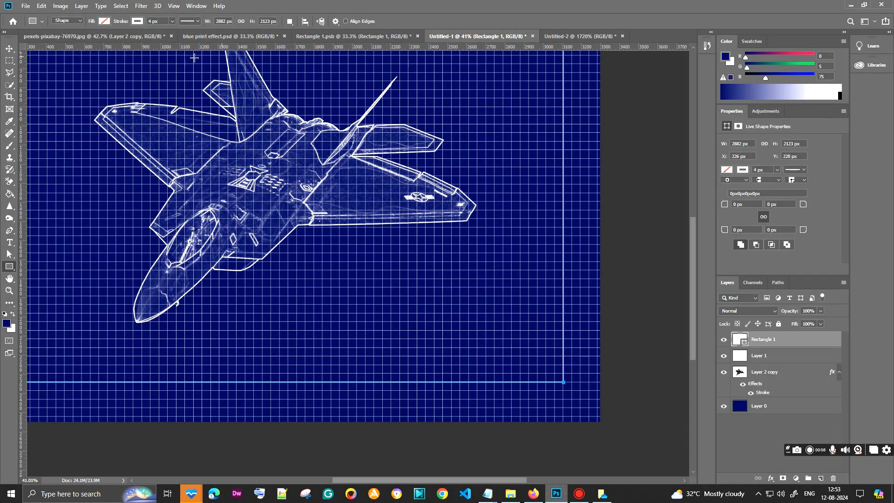
{"action": "scroll", "coordinate": [234, 249], "scroll_direction": "down", "scroll_amount": 4}
{"action": "left_click", "coordinate": [13, 49]}
{"action": "left_click", "coordinate": [674, 334]}
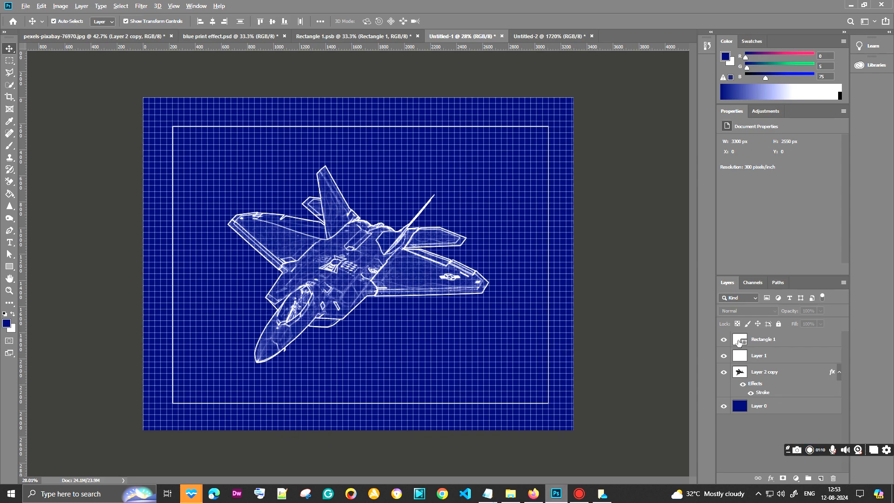
Load the rectangle frame's outline as a selection and use it to mask the grid layer, Layer 1
{"action": "left_click", "coordinate": [739, 342]}
{"action": "left_click", "coordinate": [766, 356]}
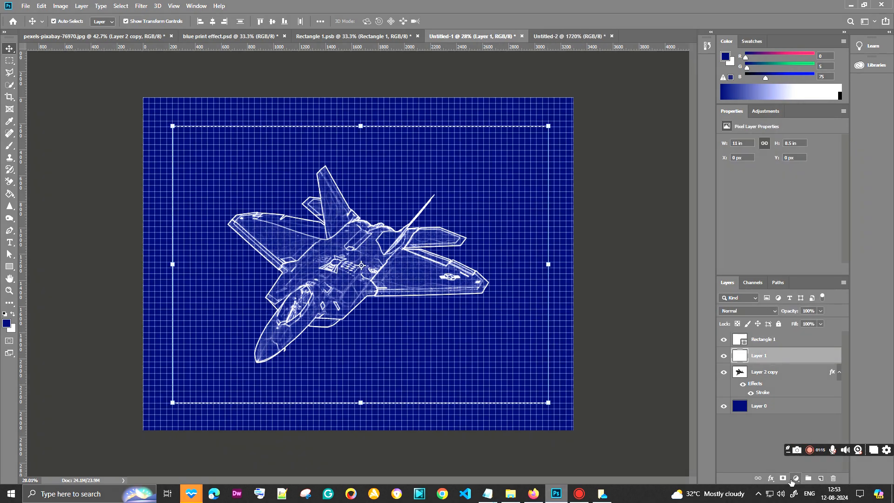
{"action": "left_click", "coordinate": [784, 478]}
{"action": "left_click", "coordinate": [642, 202]}
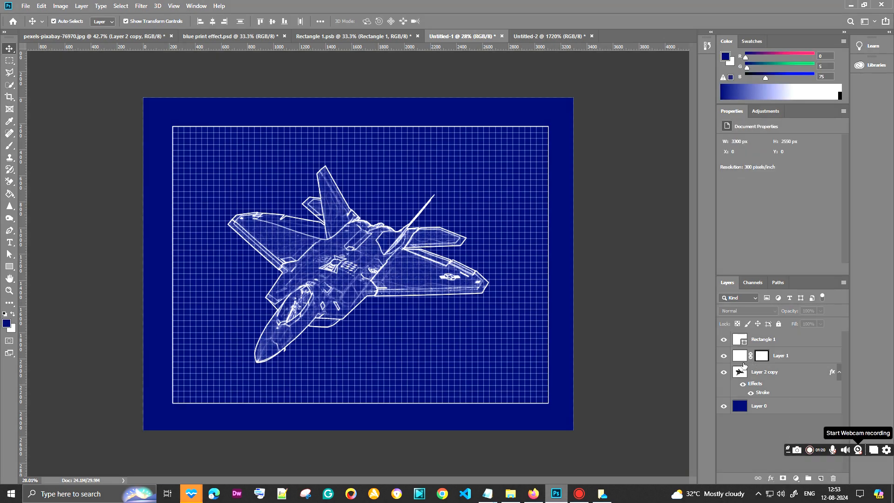
Apply a light grey cbcbcd Color Overlay with Normal blending and 100% opacity to the grid layer, Layer 1
{"action": "left_click", "coordinate": [738, 358]}
{"action": "double_click", "coordinate": [738, 357]}
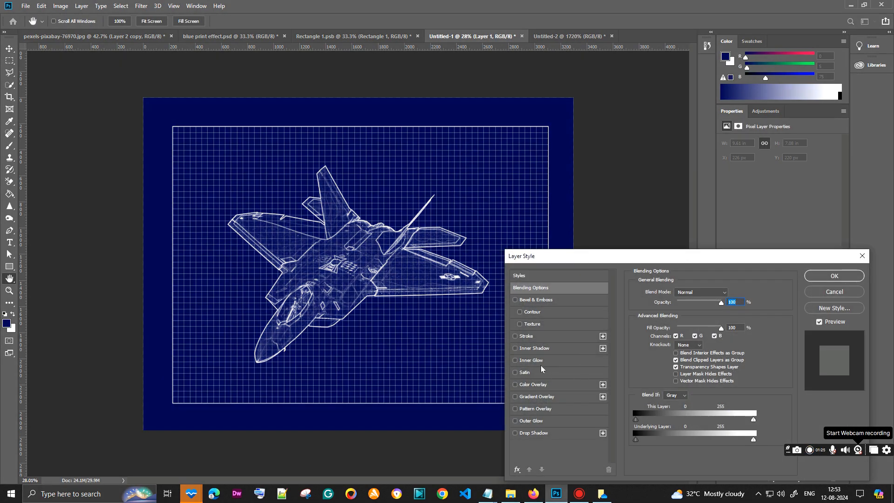
{"action": "left_click", "coordinate": [533, 386]}
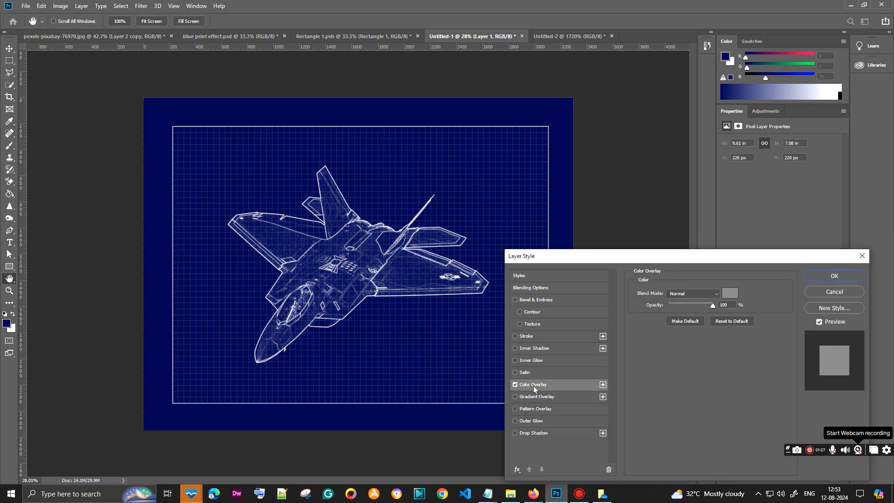
{"action": "left_click", "coordinate": [729, 293]}
{"action": "left_click_drag", "start_coordinate": [503, 191], "coordinate": [503, 167]}
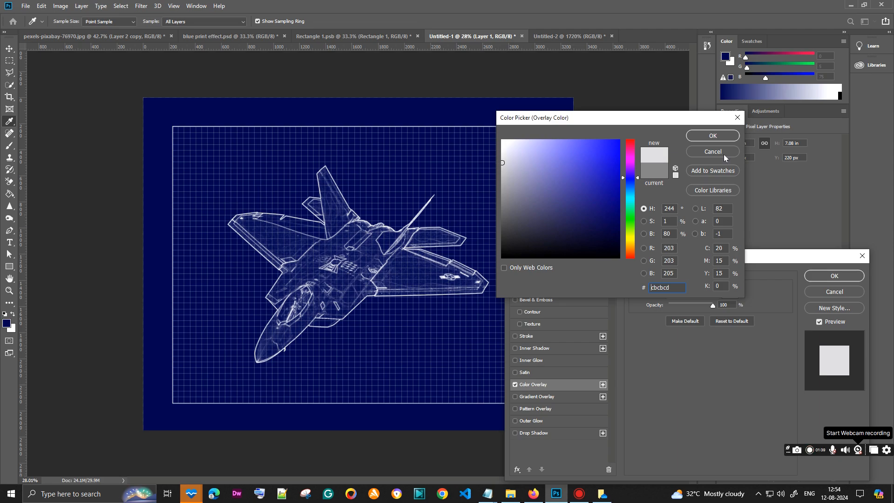
{"action": "left_click", "coordinate": [712, 135]}
{"action": "left_click", "coordinate": [834, 276]}
{"action": "left_click", "coordinate": [723, 356]}
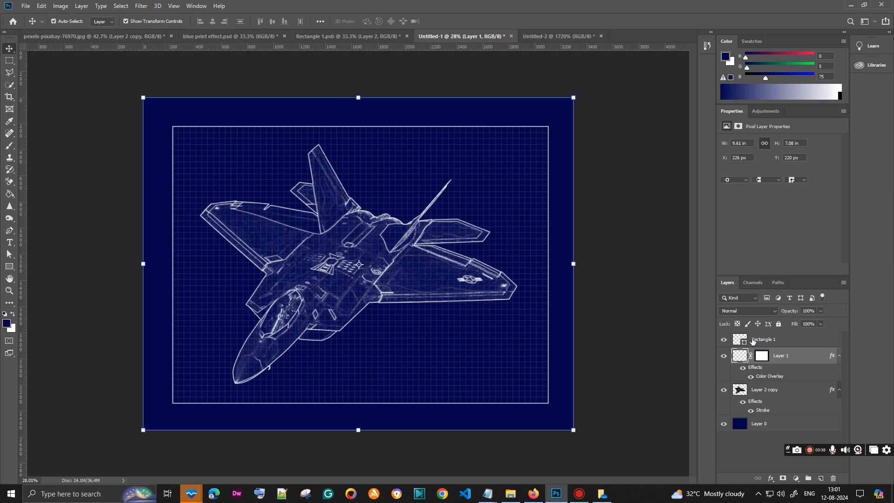
Change the stroke colour of the Rectangle 1 frame to grey 7d7d7f
{"action": "left_click", "coordinate": [764, 339]}
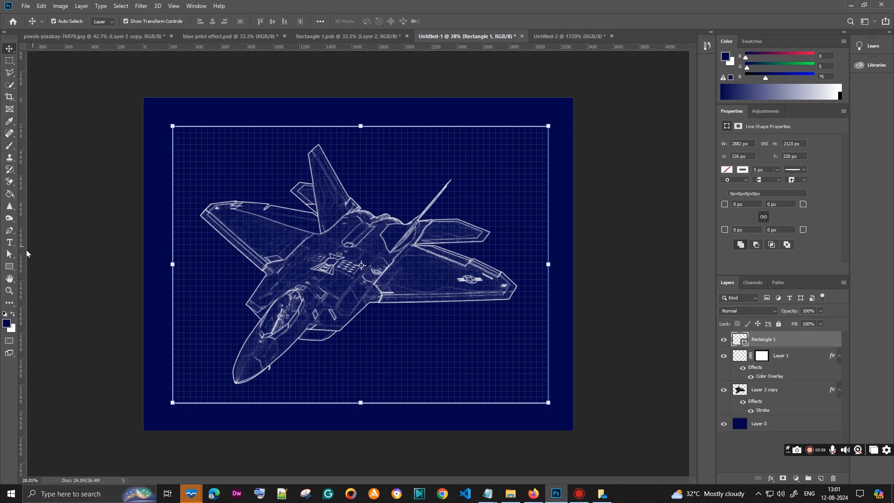
{"action": "left_click", "coordinate": [10, 266]}
{"action": "left_click", "coordinate": [137, 22]}
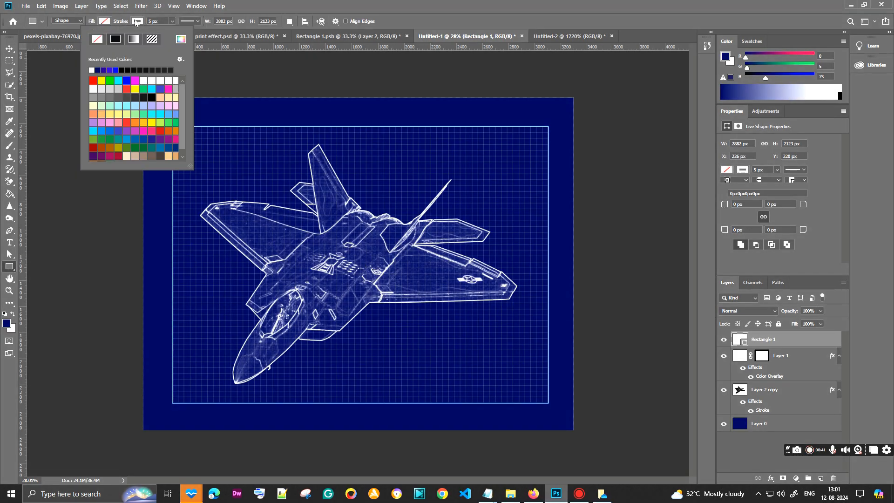
{"action": "left_click", "coordinate": [180, 38]}
{"action": "left_click", "coordinate": [418, 167]}
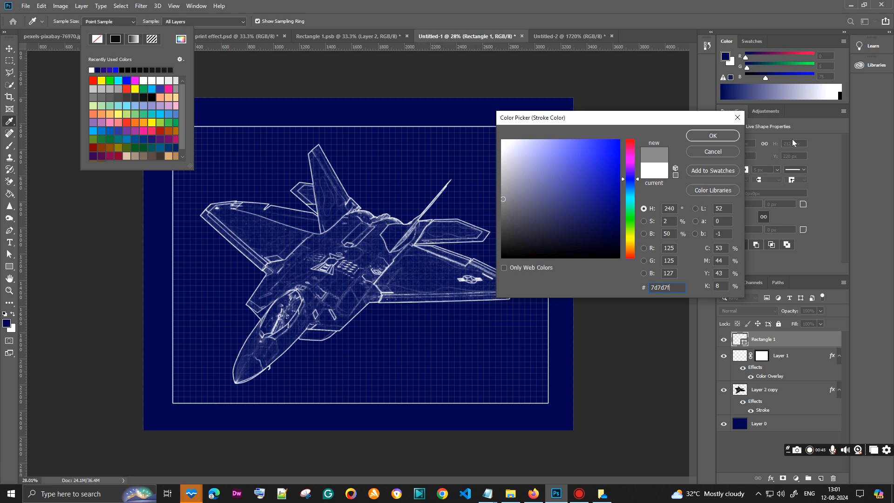
{"action": "left_click", "coordinate": [712, 135]}
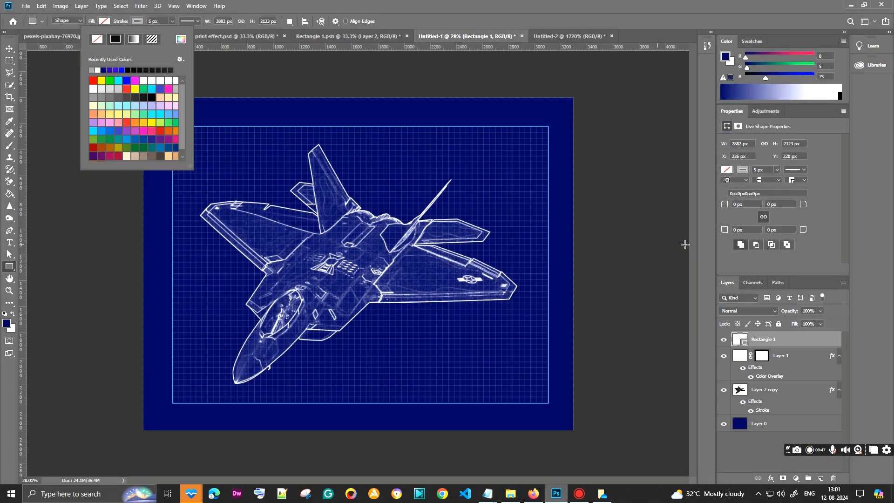
{"action": "left_click", "coordinate": [9, 49]}
{"action": "left_click", "coordinate": [90, 167]}
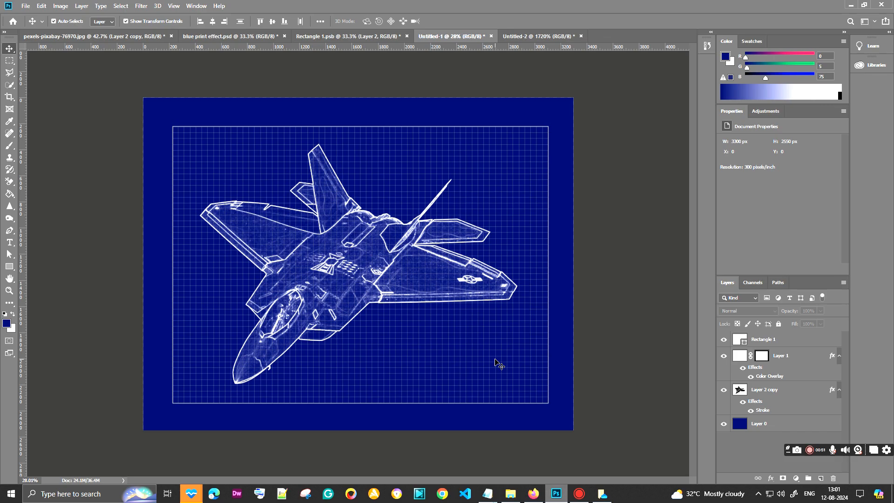
Combine all layers from Rectangle 1 down to Layer 0 into a single smart object
{"action": "scroll", "coordinate": [495, 360], "scroll_direction": "up", "scroll_amount": 6}
{"action": "scroll", "coordinate": [496, 361], "scroll_direction": "down", "scroll_amount": 5}
{"action": "scroll", "coordinate": [495, 360], "scroll_direction": "up", "scroll_amount": 1}
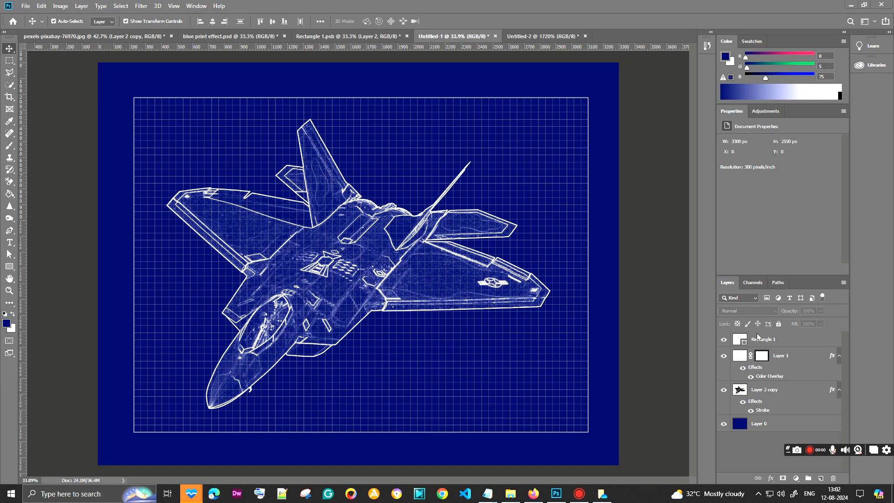
{"action": "left_click", "coordinate": [757, 340]}
{"action": "left_click", "coordinate": [766, 423], "text": "shift"}
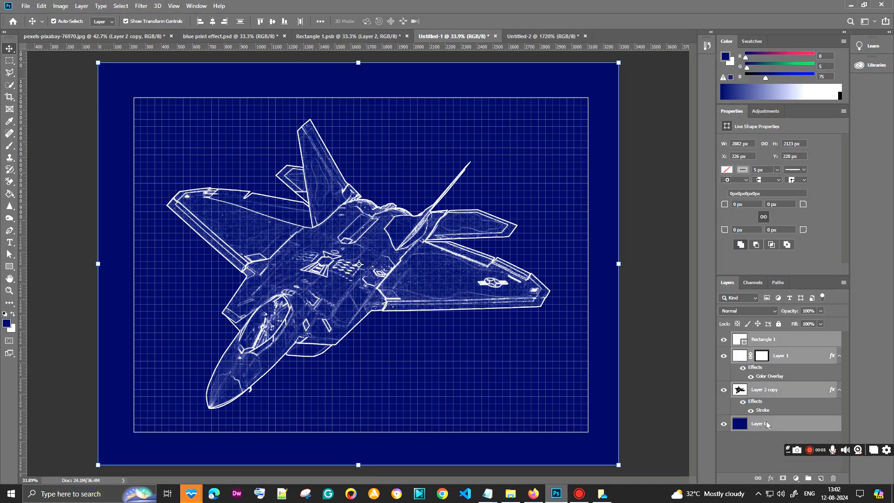
{"action": "right_click", "coordinate": [767, 423]}
{"action": "left_click", "coordinate": [819, 159]}
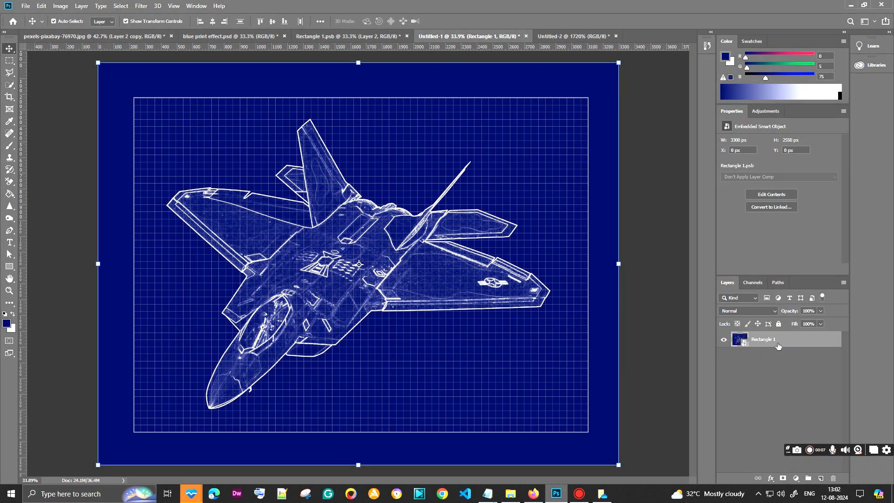
Duplicate the Rectangle 1 smart object and hide the original
{"action": "scroll", "coordinate": [516, 369], "scroll_direction": "down", "scroll_amount": 1}
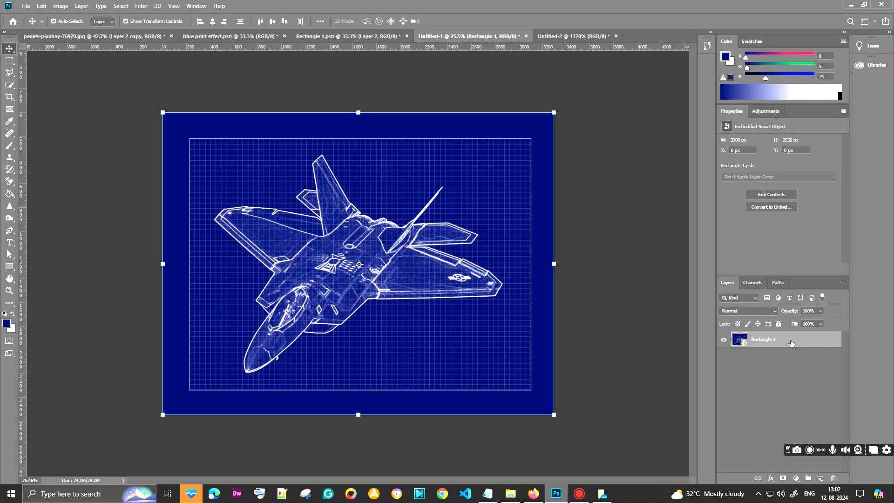
{"action": "key", "text": "ctrl+j"}
{"action": "left_click", "coordinate": [723, 355]}
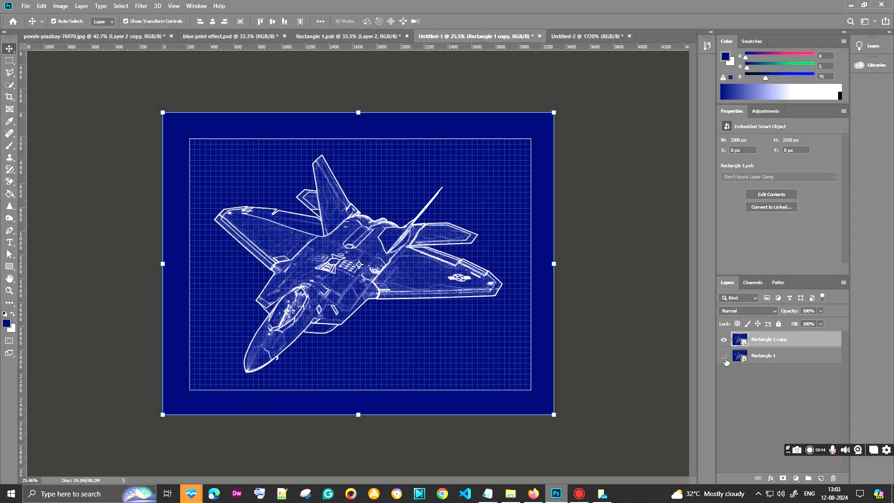
Open the torn paper image pexels-paduret-5102221 and bring it into the Untitled-1 document above the blueprint artwork
{"action": "left_click", "coordinate": [26, 5]}
{"action": "left_click", "coordinate": [42, 24]}
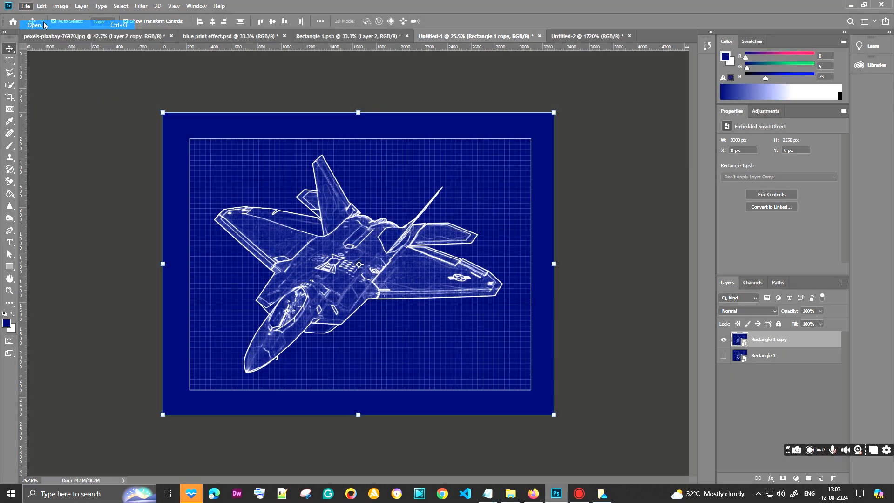
{"action": "left_click", "coordinate": [195, 148]}
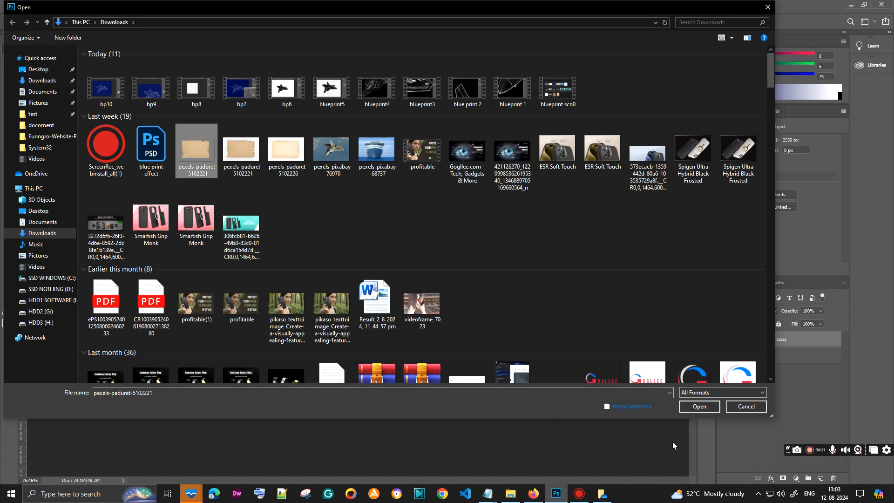
{"action": "left_click", "coordinate": [699, 406]}
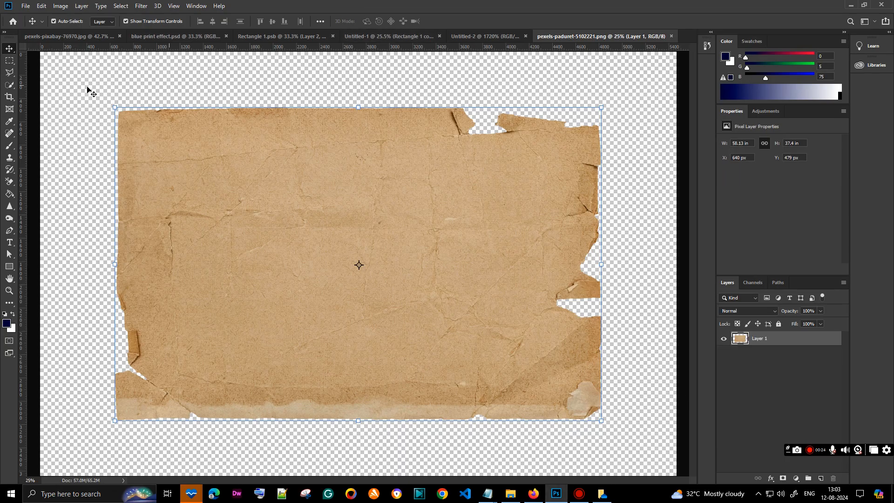
{"action": "left_click_drag", "start_coordinate": [485, 340], "coordinate": [399, 273]}
Resize the torn paper layer so its edges match the canvas, 11 x 8.5 in
{"action": "left_click_drag", "start_coordinate": [638, 425], "coordinate": [556, 420]}
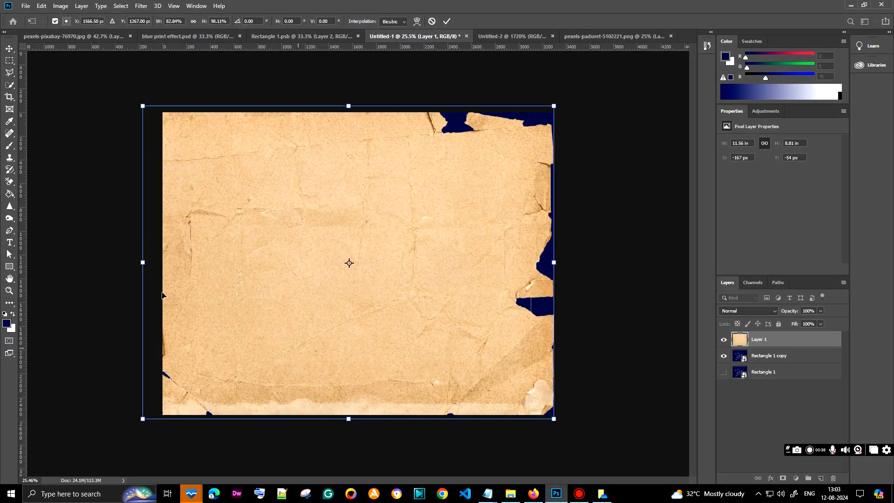
{"action": "left_click_drag", "start_coordinate": [143, 262], "coordinate": [160, 263]}
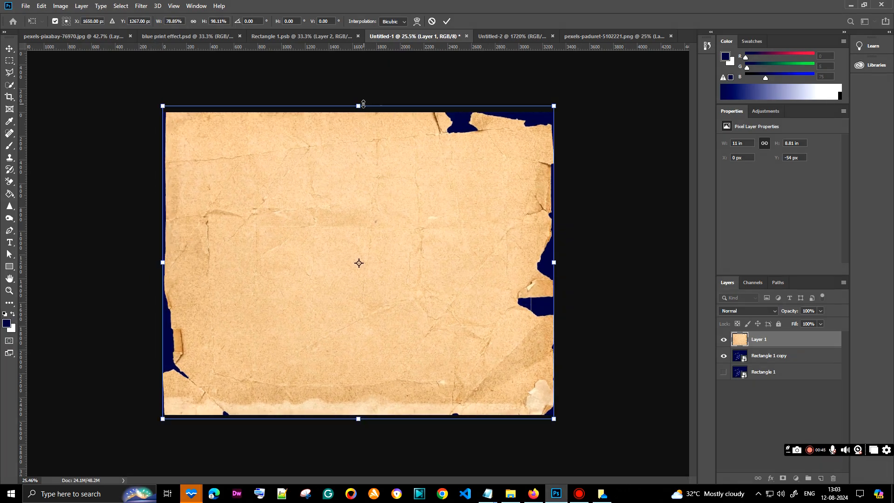
{"action": "left_click_drag", "start_coordinate": [358, 106], "coordinate": [358, 111]}
{"action": "left_click_drag", "start_coordinate": [358, 419], "coordinate": [361, 414]}
{"action": "key", "text": "Return"}
{"action": "left_click", "coordinate": [634, 365]}
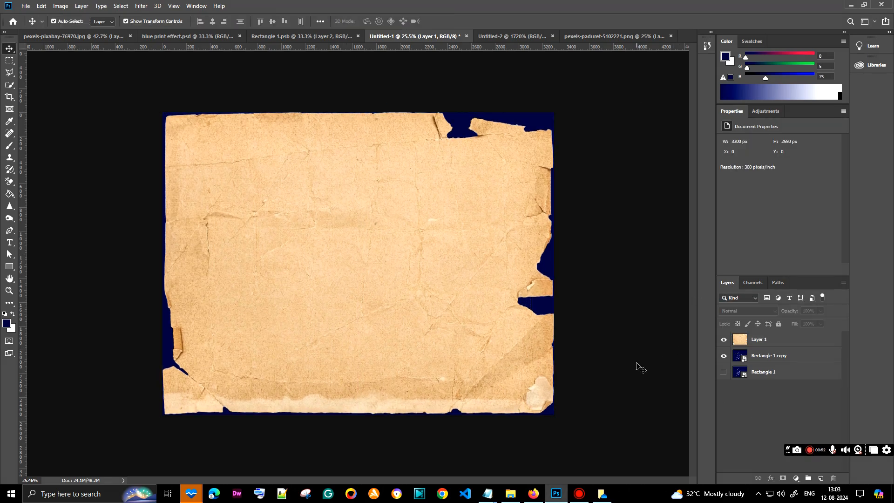
{"action": "left_click", "coordinate": [809, 449]}
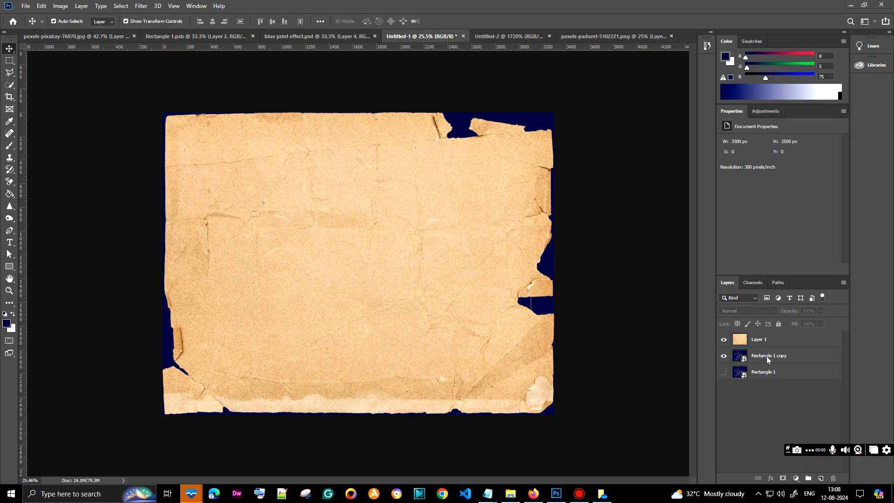
Copy the paper-shaped area of Rectangle 1 copy onto a new layer using the paper's outline as selection, and hide Rectangle 1 copy
{"action": "left_click", "coordinate": [740, 340]}
{"action": "left_click", "coordinate": [740, 340], "text": "ctrl"}
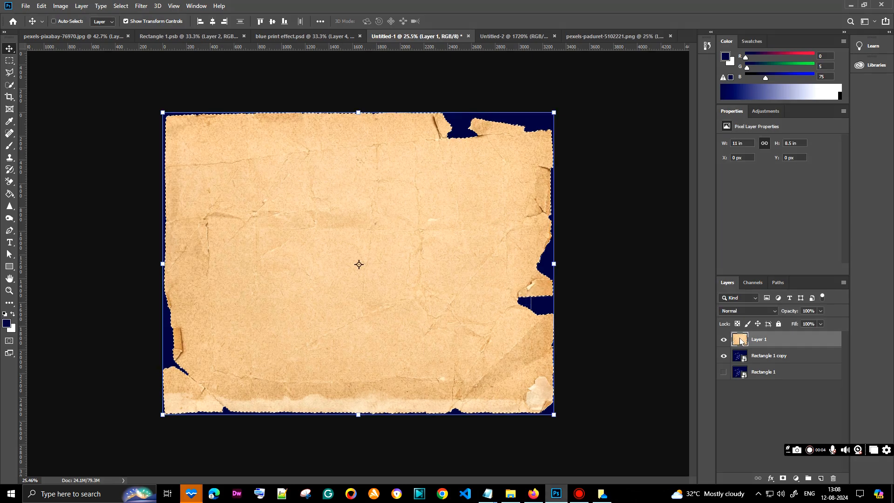
{"action": "left_click", "coordinate": [737, 361]}
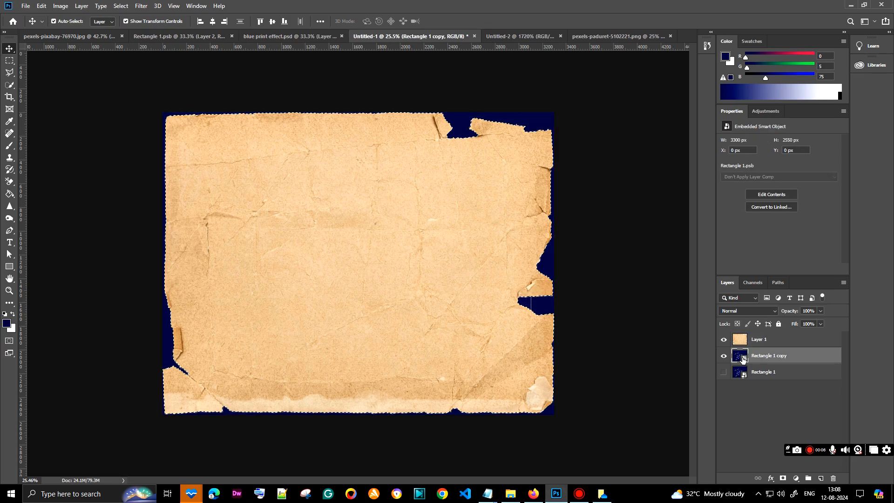
{"action": "key", "text": "ctrl+j"}
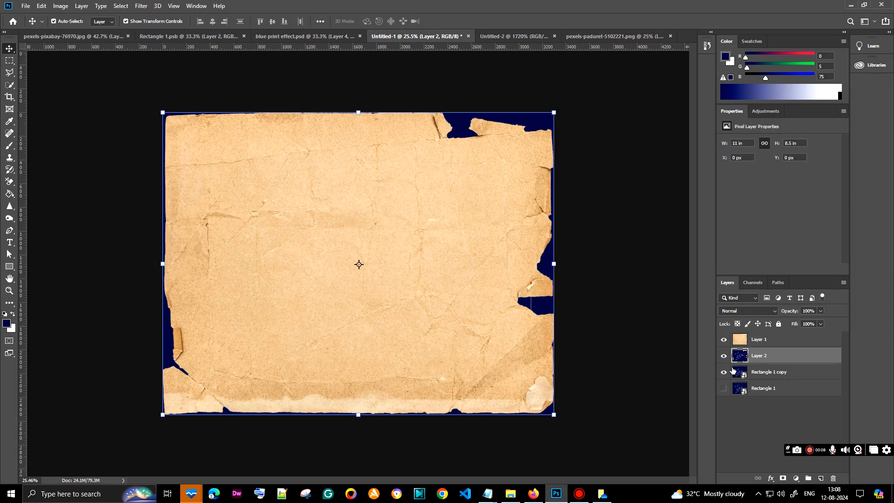
{"action": "left_click", "coordinate": [724, 372]}
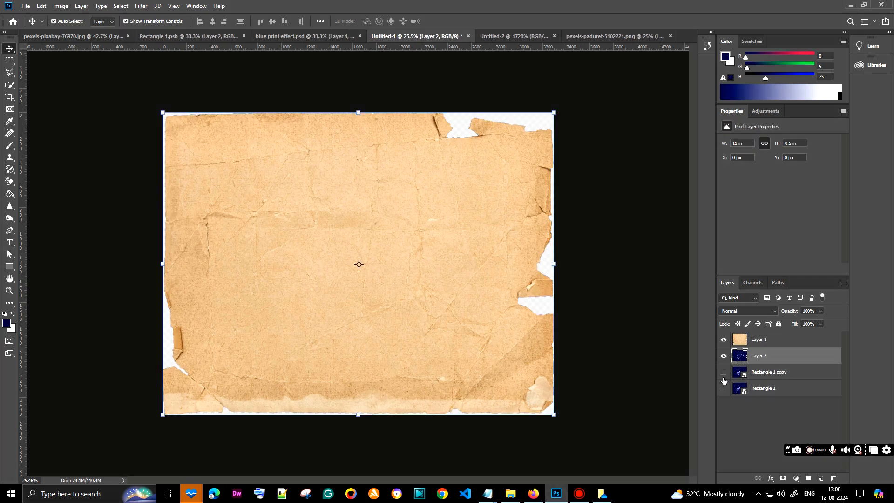
Try the Screen blend mode on the brown paper layer, Layer 1, and undo it
{"action": "left_click", "coordinate": [755, 340]}
{"action": "left_click", "coordinate": [746, 311]}
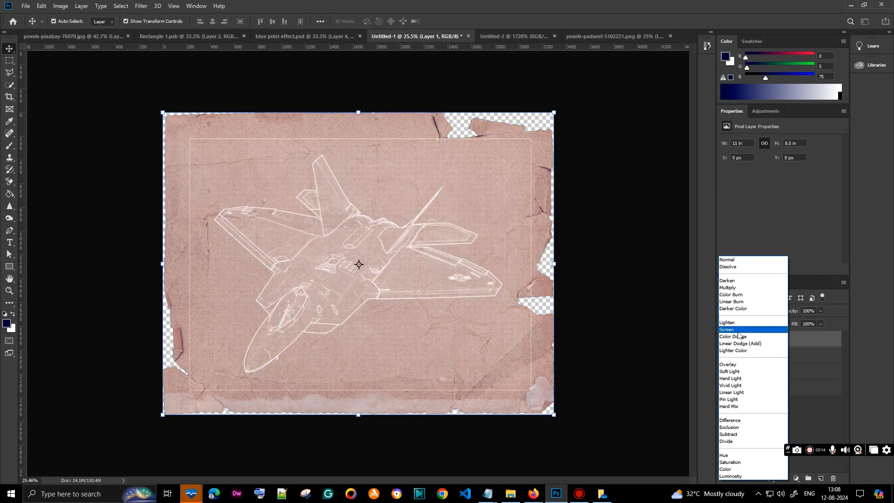
{"action": "left_click", "coordinate": [738, 330]}
{"action": "key", "text": "ctrl+z"}
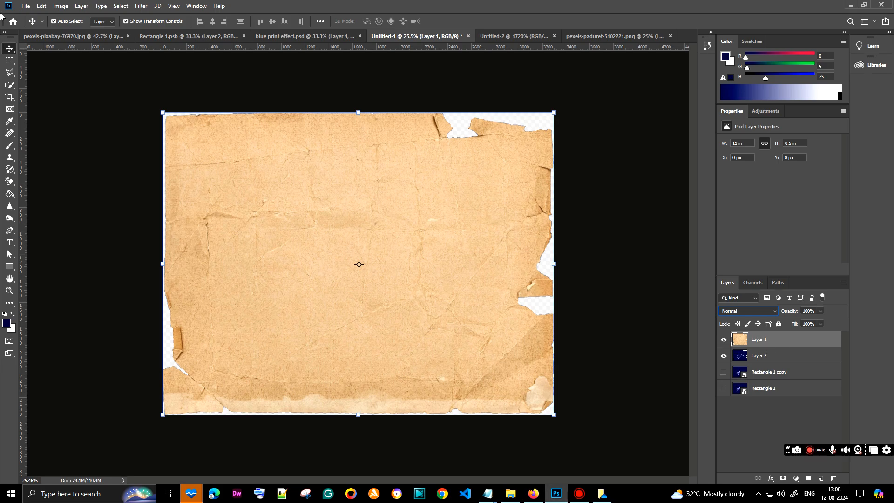
Desaturate the paper texture on Layer 1 and invert its tones
{"action": "left_click", "coordinate": [60, 6]}
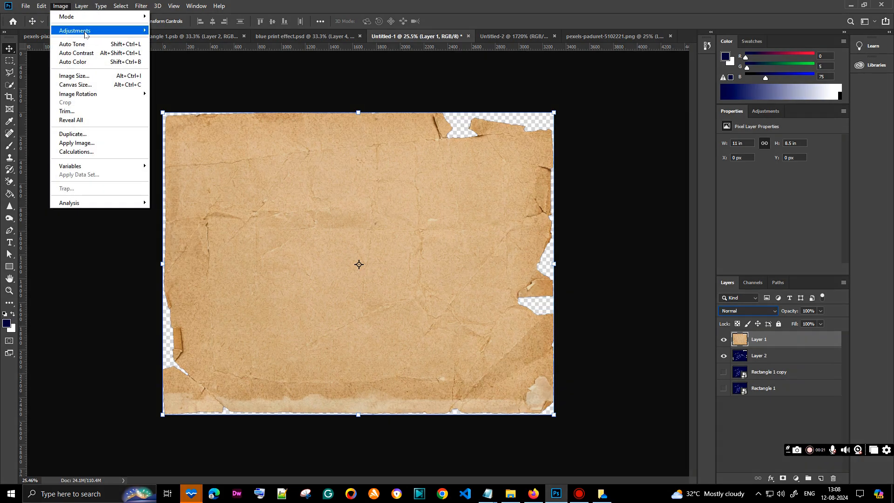
{"action": "mouse_move", "coordinate": [85, 30]}
{"action": "left_click", "coordinate": [195, 211]}
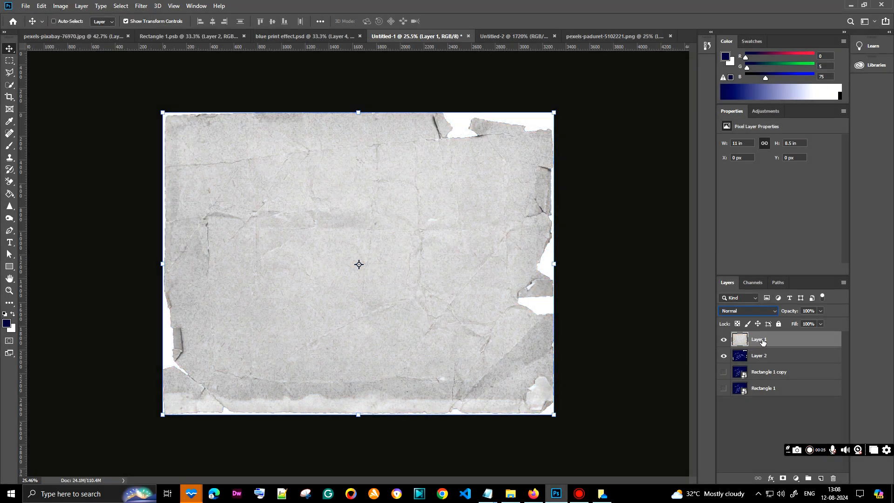
{"action": "key", "text": "ctrl+i"}
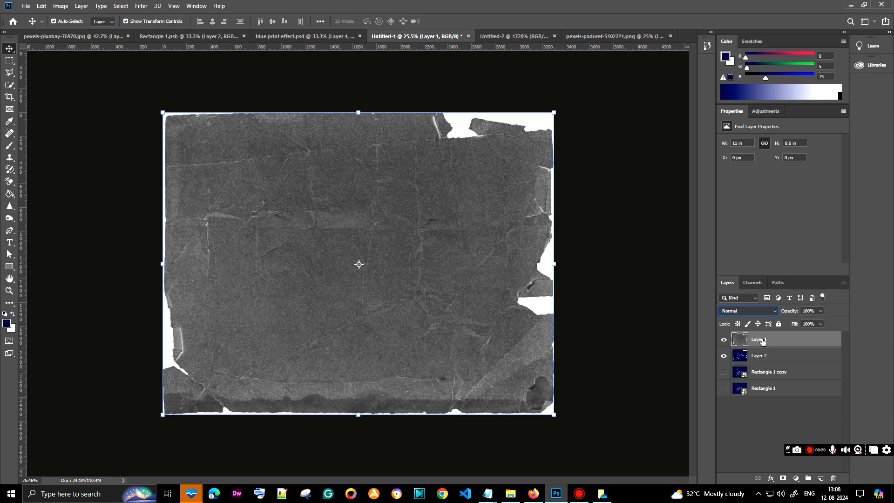
Set Layer 1 to Screen blending and increase its contrast with Levels, using a black input of 97 and a lowered white input
{"action": "left_click", "coordinate": [749, 311]}
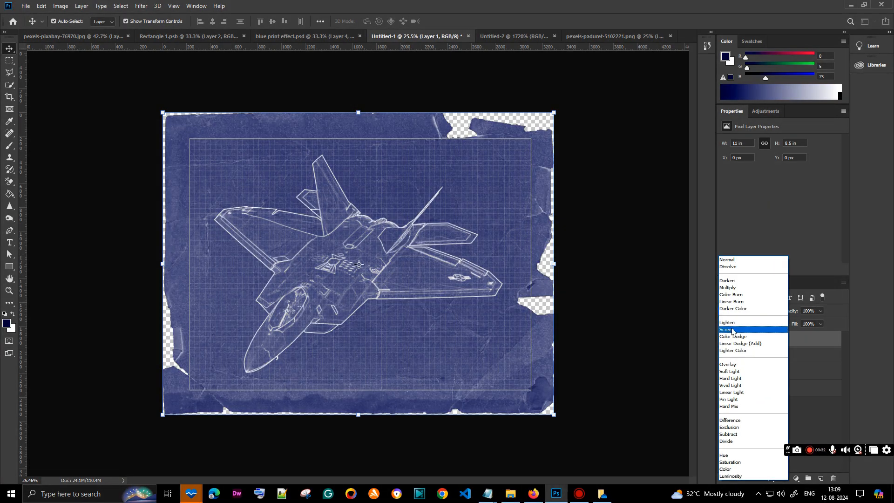
{"action": "left_click", "coordinate": [733, 331]}
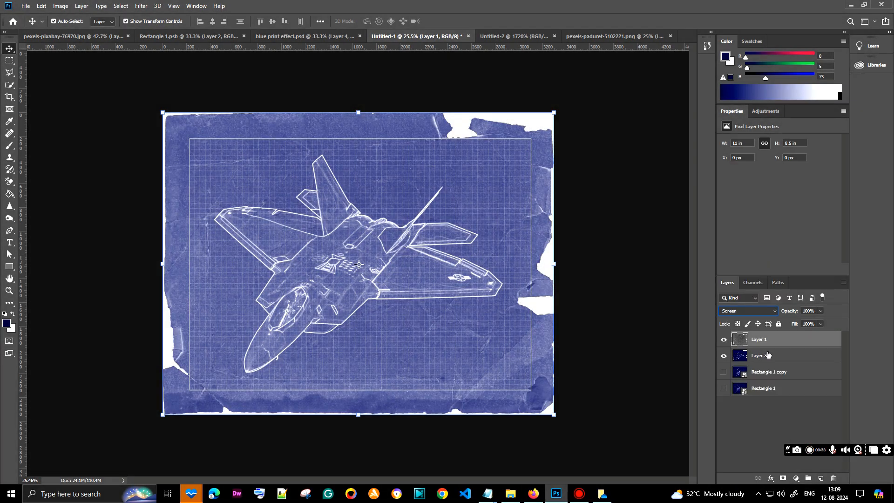
{"action": "key", "text": "ctrl+l"}
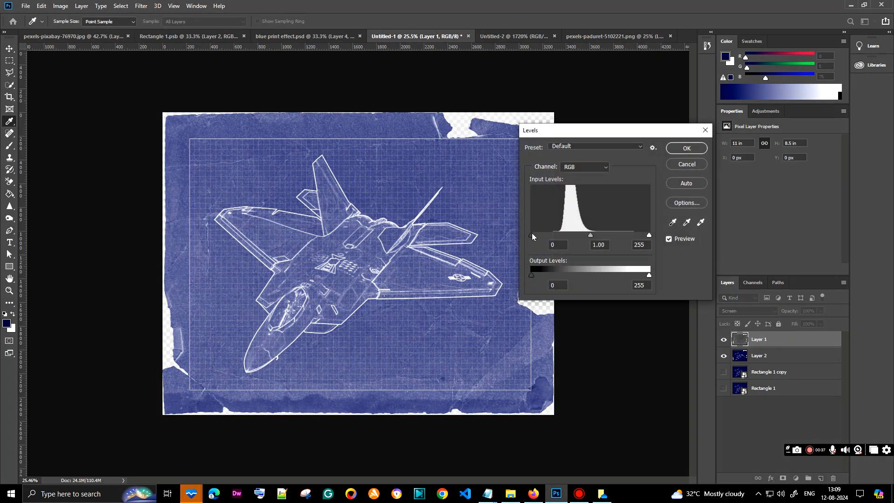
{"action": "left_click_drag", "start_coordinate": [531, 233], "coordinate": [536, 233]}
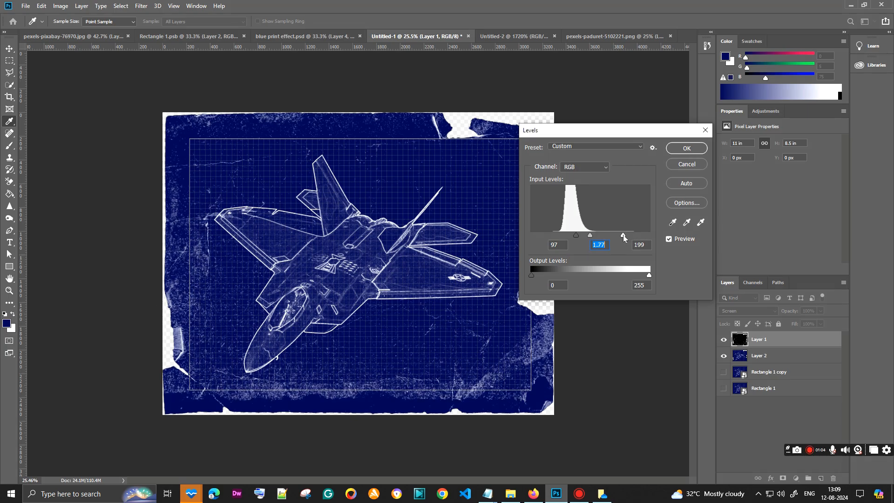
{"action": "left_click_drag", "start_coordinate": [623, 234], "coordinate": [627, 236]}
{"action": "key", "text": "Tab"}
{"action": "left_click_drag", "start_coordinate": [592, 237], "coordinate": [591, 238]}
{"action": "left_click", "coordinate": [687, 148]}
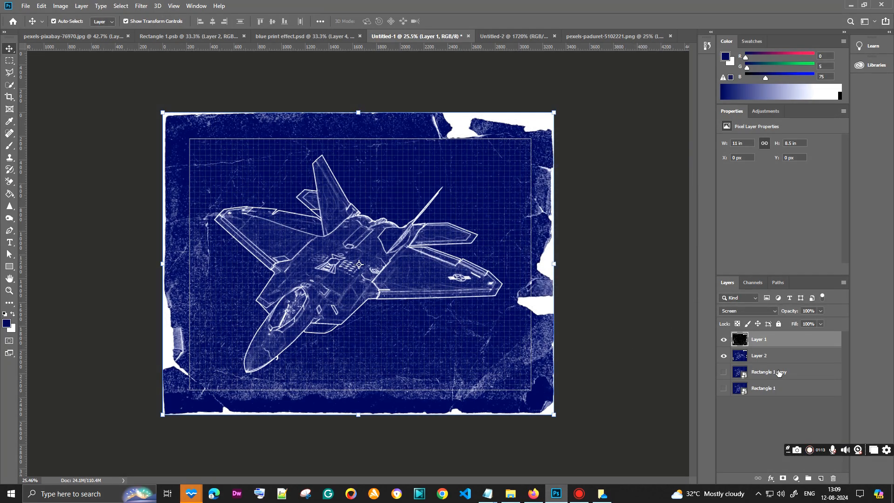
Add a new layer directly beneath Layer 2 and fill it with white
{"action": "left_click", "coordinate": [820, 478]}
{"action": "left_click_drag", "start_coordinate": [774, 342], "coordinate": [776, 379]}
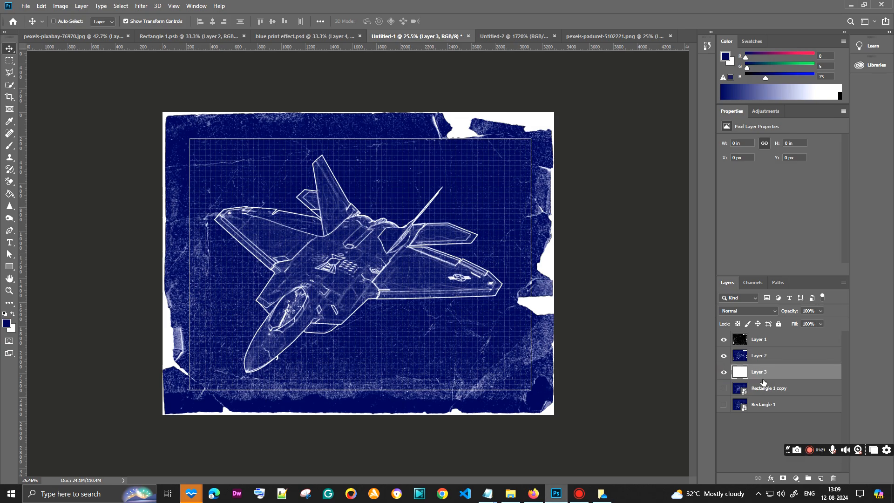
{"action": "key", "text": "alt+BackSpace"}
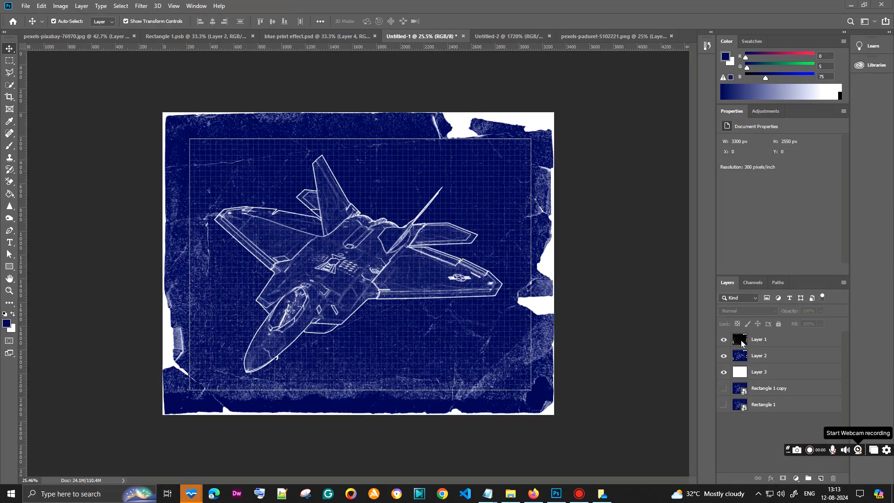
Add a black drop shadow to the paper texture on Layer 1 and set its blend mode to Normal
{"action": "left_click", "coordinate": [744, 343]}
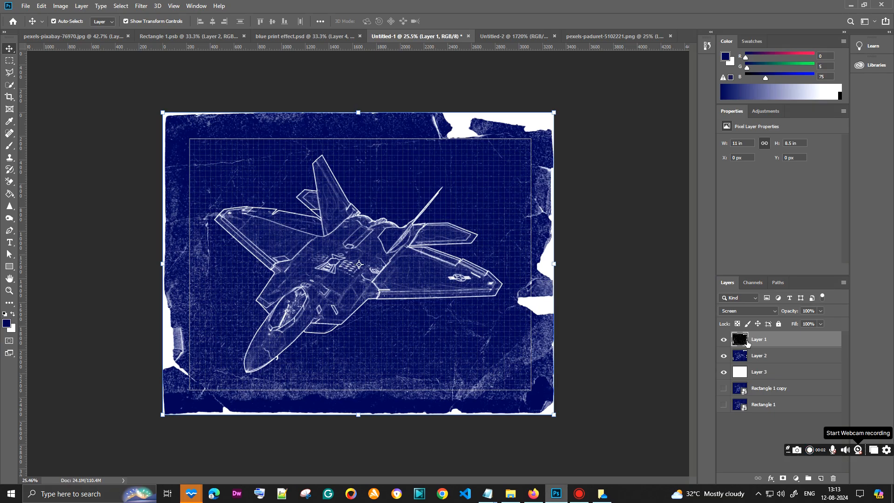
{"action": "double_click", "coordinate": [747, 343]}
{"action": "left_click", "coordinate": [535, 433]}
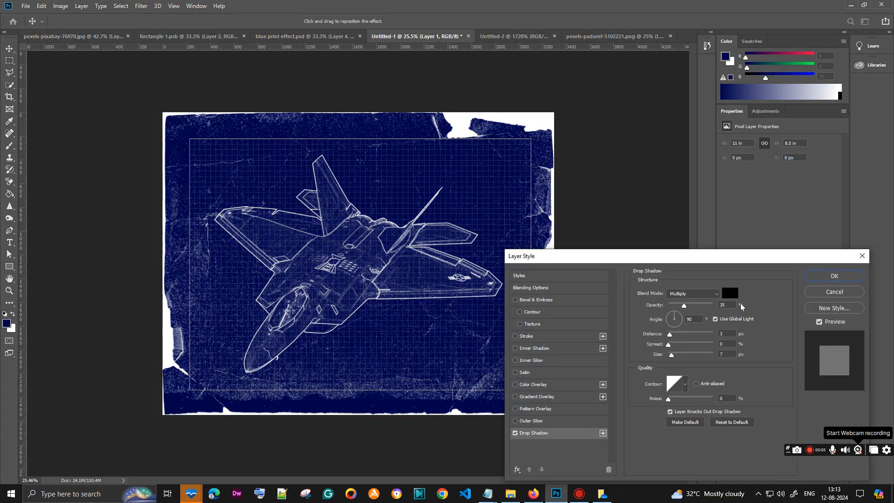
{"action": "left_click", "coordinate": [700, 296]}
{"action": "left_click", "coordinate": [676, 261]}
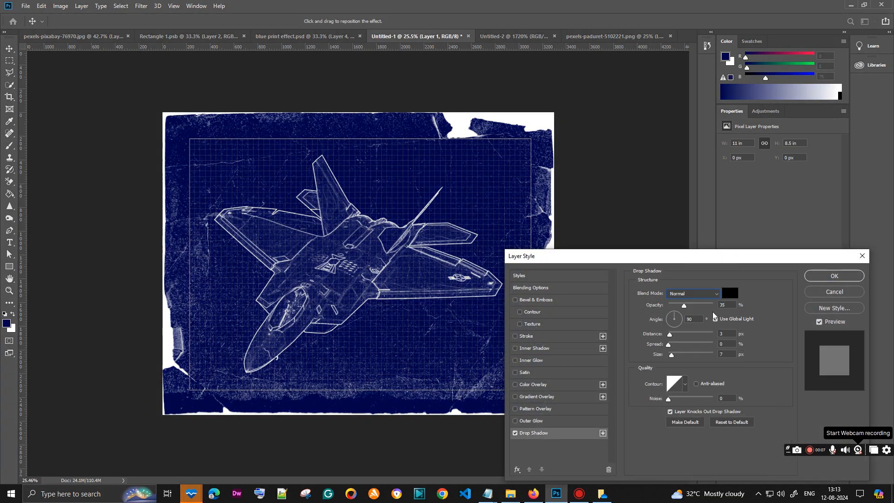
Set the drop shadow to a 90° angle without global light, with 6 px distance, 33% spread and 24 px size
{"action": "left_click", "coordinate": [675, 328]}
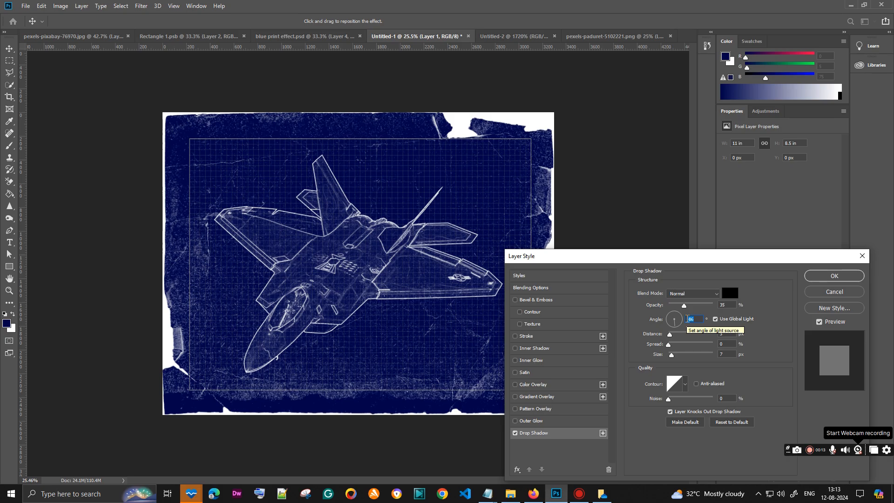
{"action": "type", "text": "90"}
{"action": "type", "text": "-"}
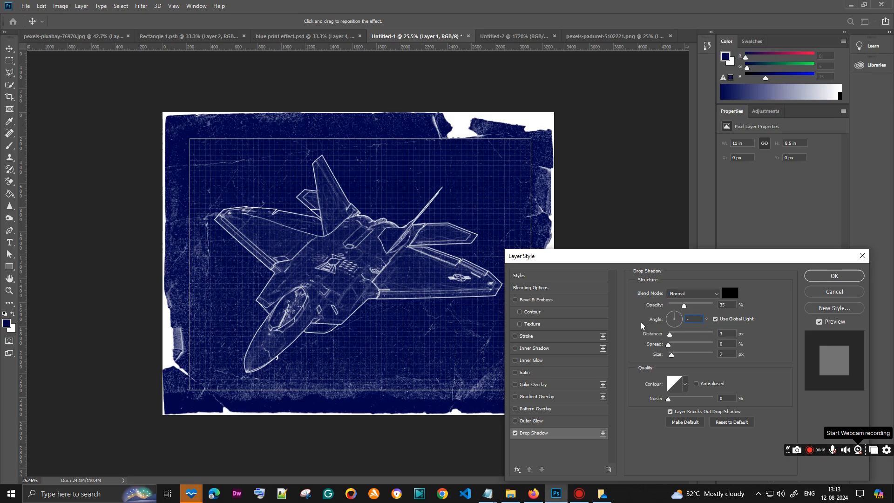
{"action": "type", "text": "90"}
{"action": "type", "text": "6"}
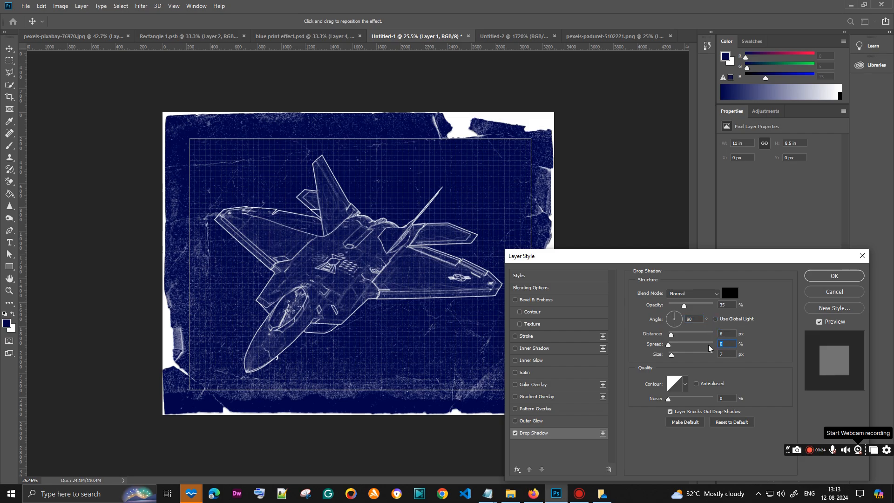
{"action": "type", "text": "33"}
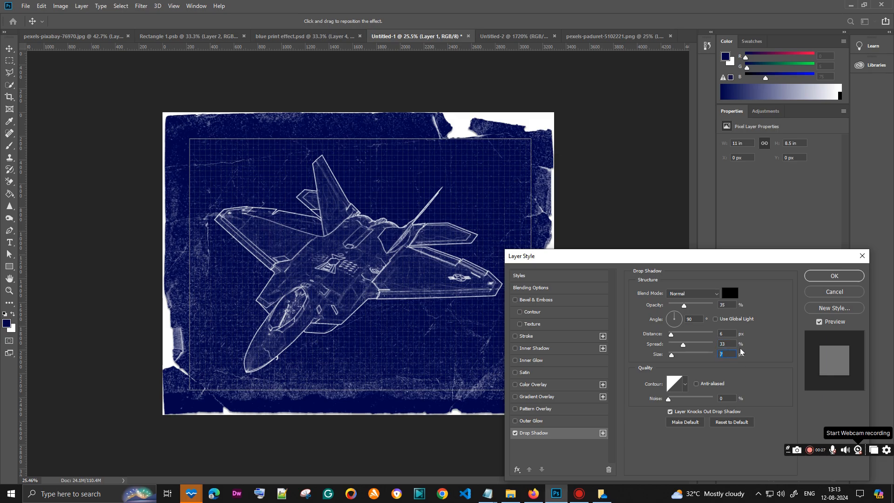
Give the drop shadow anti-aliasing and the third contour preset in the first row, and apply the layer style
{"action": "left_click", "coordinate": [697, 385]}
{"action": "left_click", "coordinate": [685, 385]}
{"action": "left_click", "coordinate": [658, 407]}
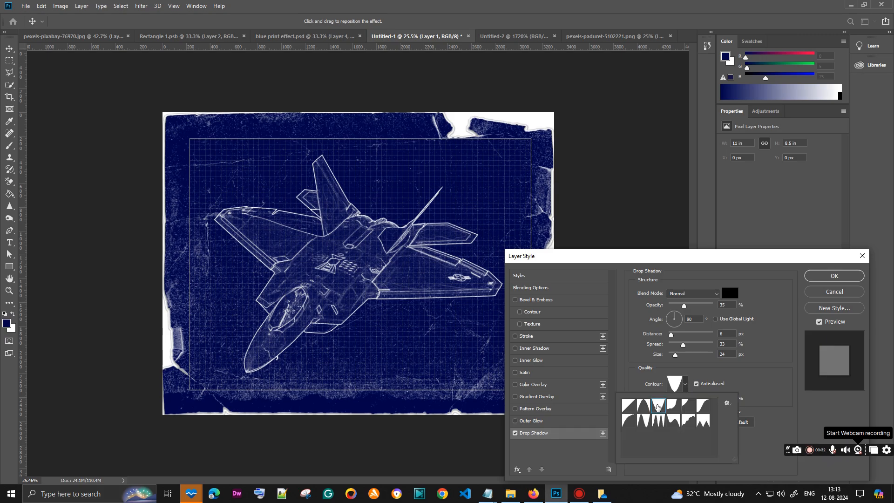
{"action": "left_click", "coordinate": [834, 276]}
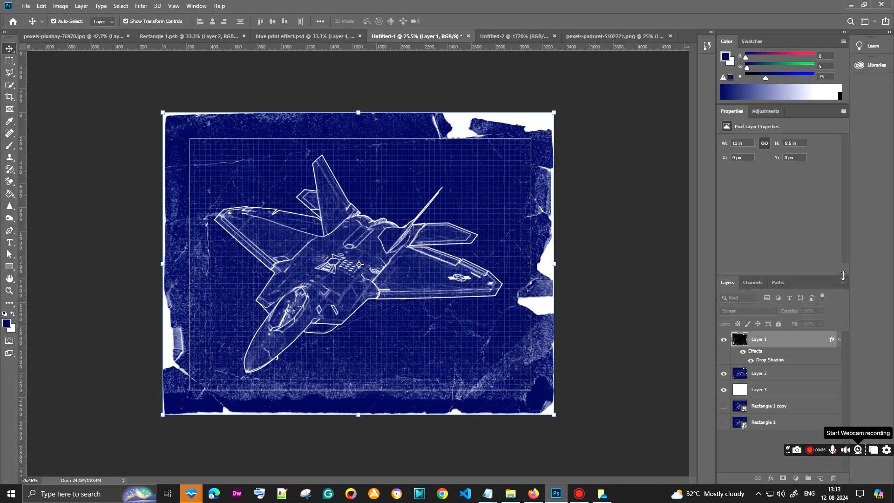